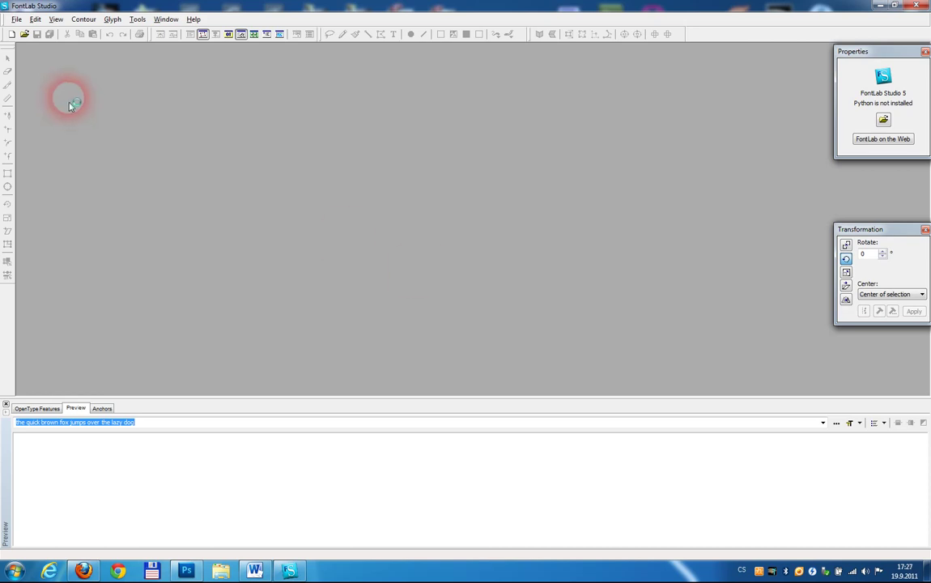
# Step: Open the installed Stencil font, file STENCIL.TTF
pyautogui.click(16, 20)
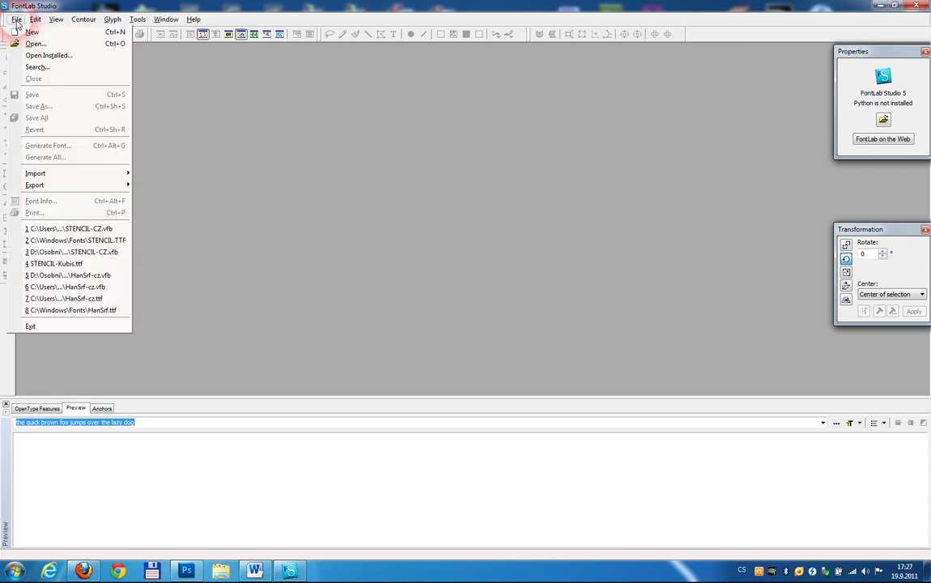
pyautogui.click(58, 56)
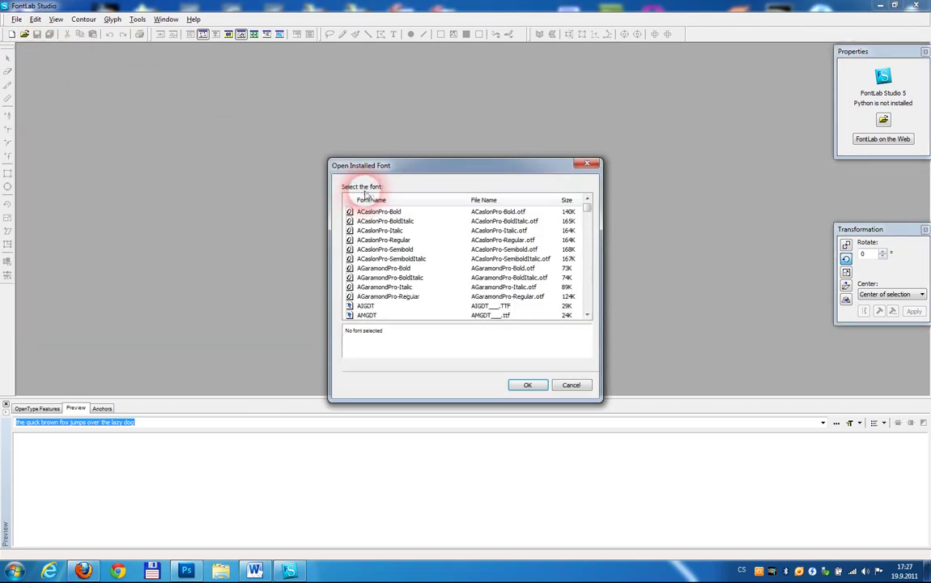
pyautogui.moveTo(588, 202); pyautogui.dragTo(588, 308)
pyautogui.click(360, 277)
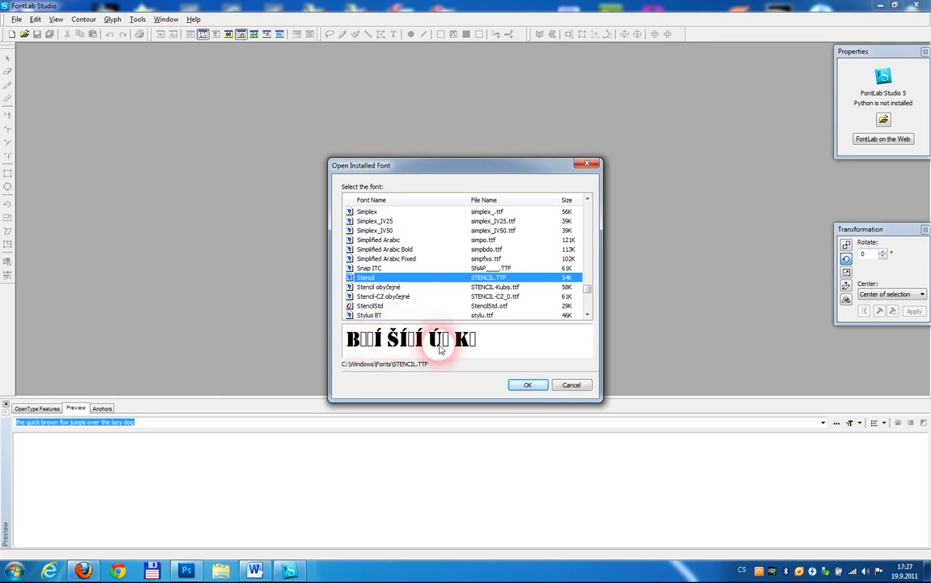
pyautogui.click(524, 385)
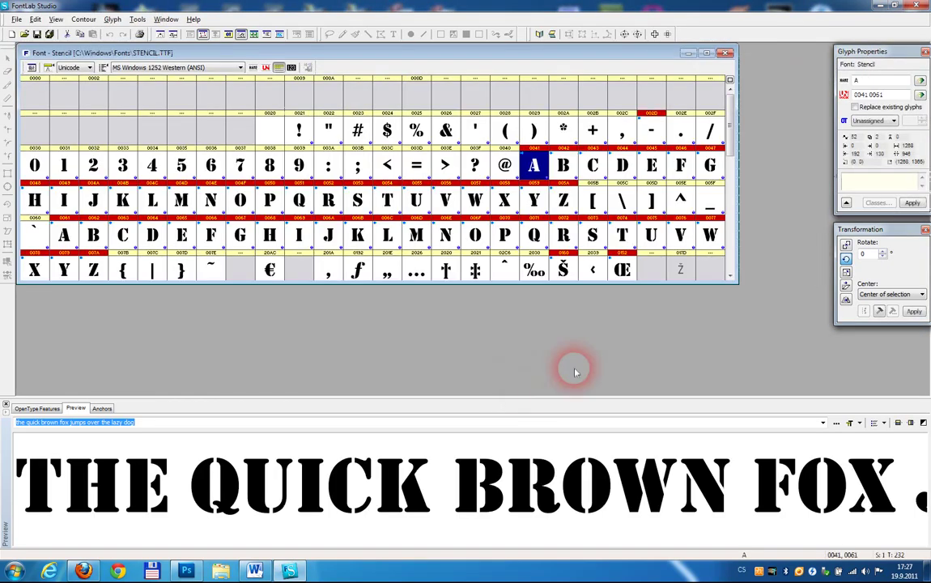
# Step: Enlarge the font window and switch its codepage to MS Windows 1250 Central European
pyautogui.moveTo(737, 282); pyautogui.dragTo(818, 380)
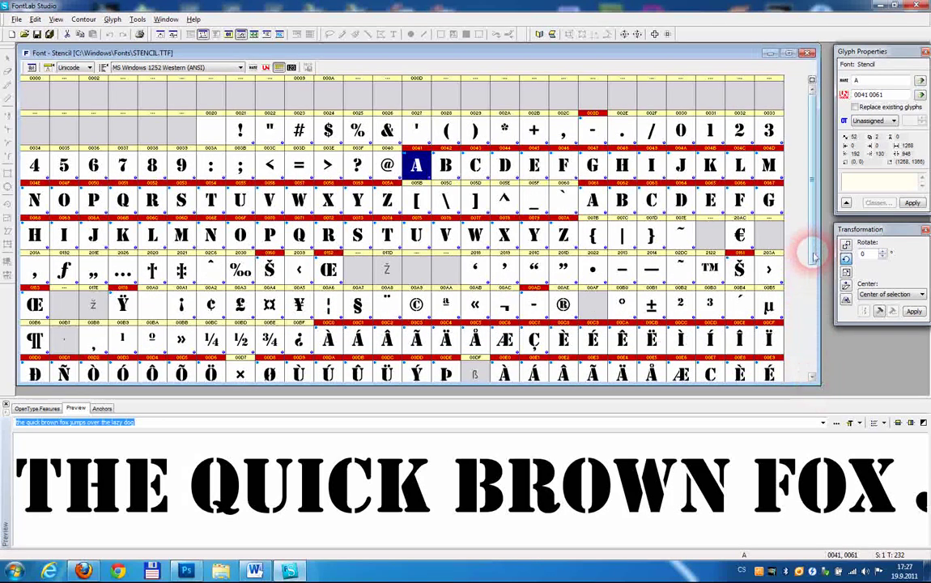
pyautogui.moveTo(810, 254); pyautogui.dragTo(811, 208)
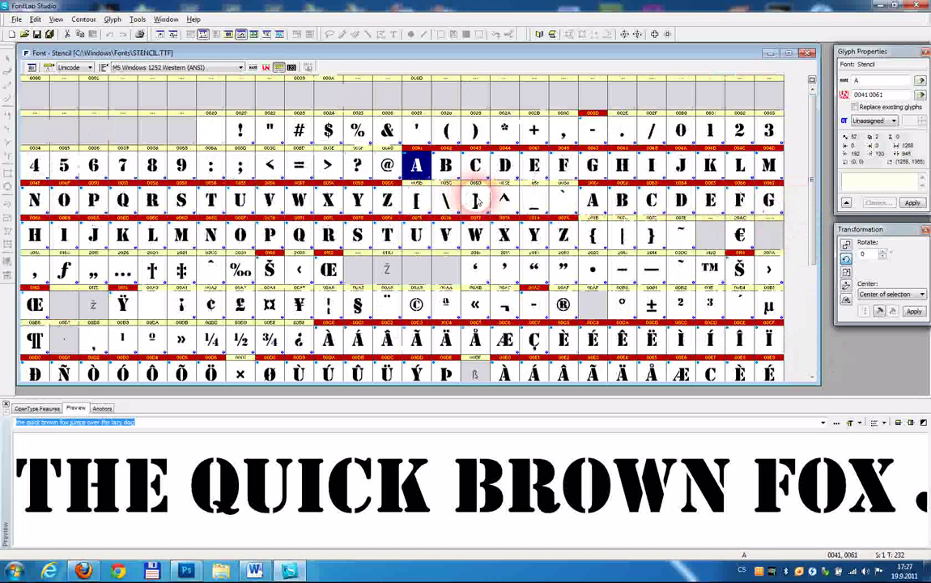
pyautogui.click(216, 70)
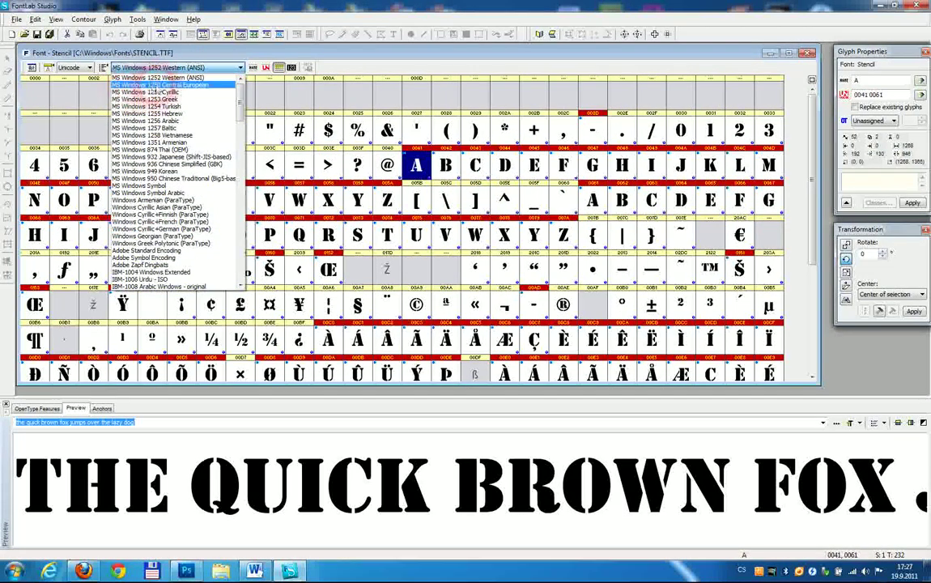
pyautogui.click(159, 85)
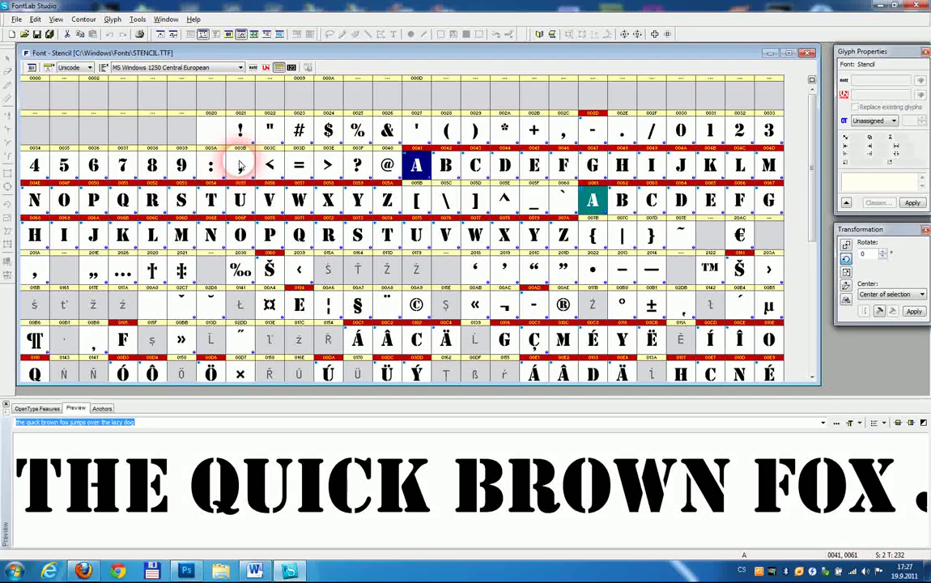
# Step: Check the glyph properties and Unicode codes of E, U and Š in the font table
pyautogui.press('e')
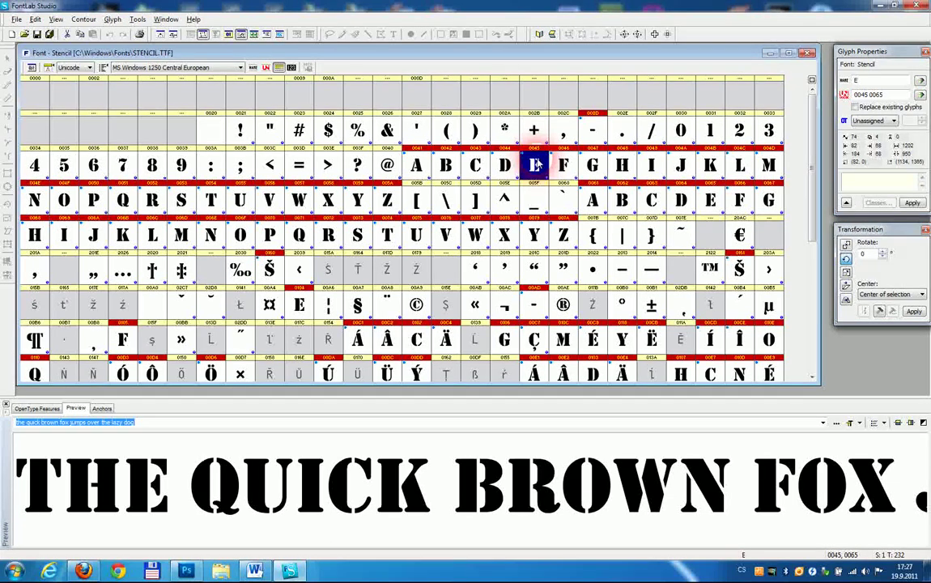
pyautogui.press('u')
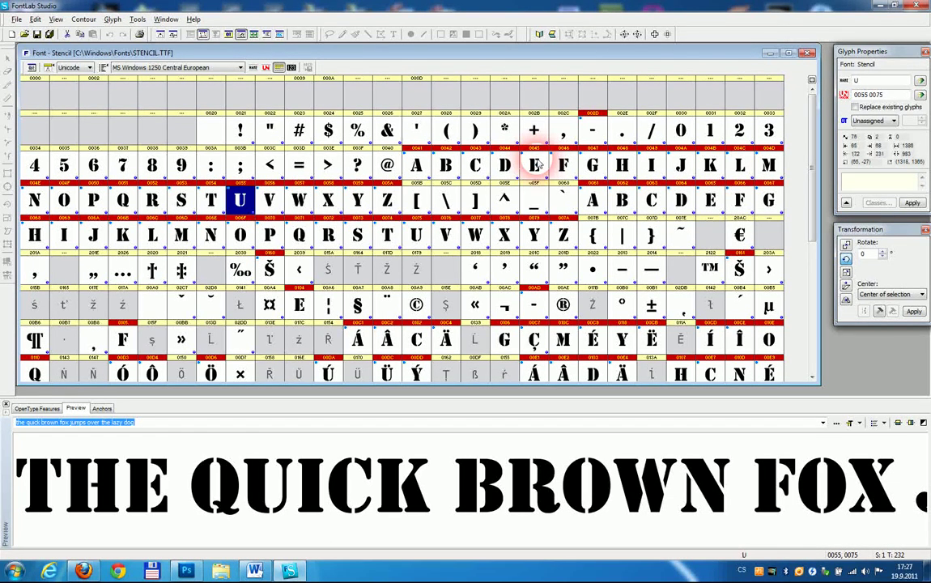
pyautogui.press('scaron')
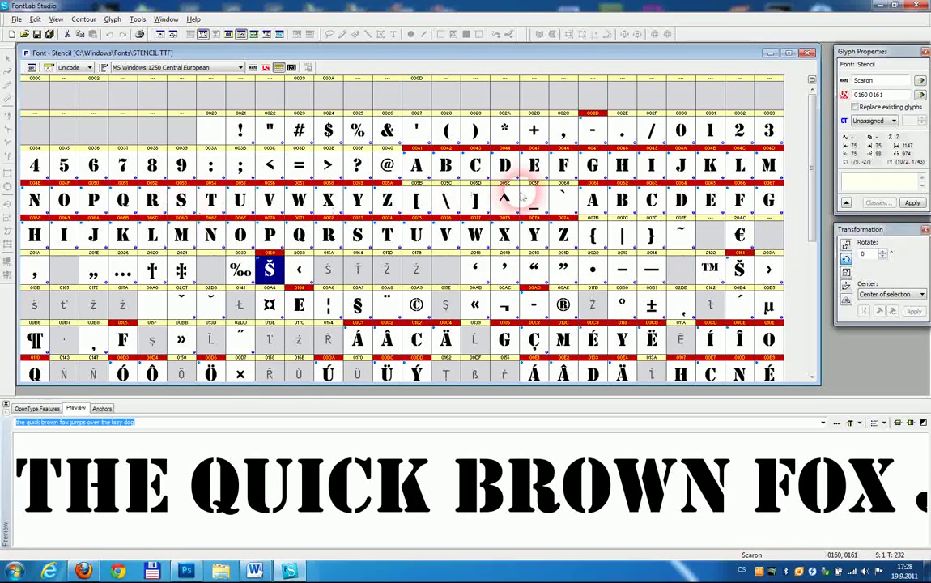
# Step: Copy the E glyph into the empty NULL cell near the end of the table, keeping the replaced symbol under a new name
pyautogui.click(533, 165)
pyautogui.rightClick(531, 166)
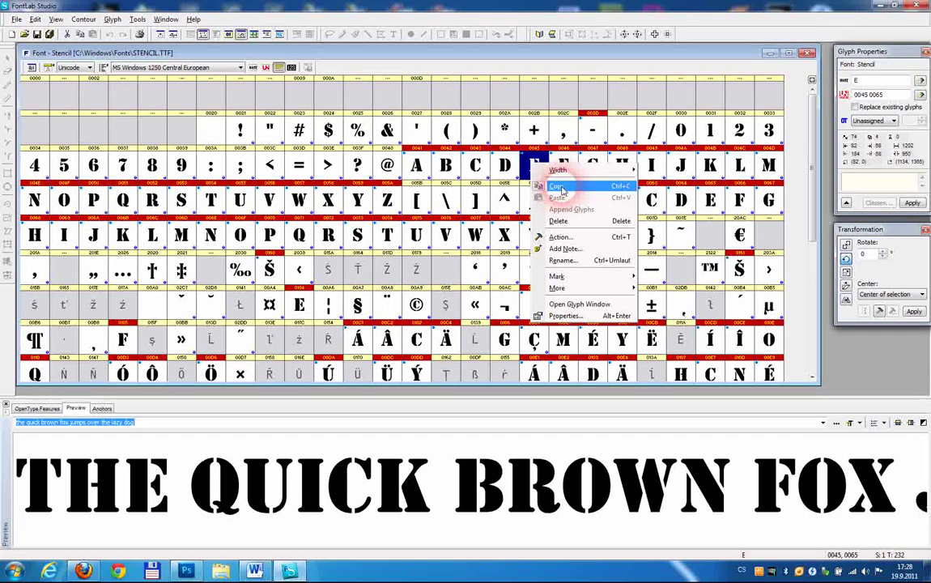
pyautogui.click(562, 189)
pyautogui.scroll(-2, 807, 202)
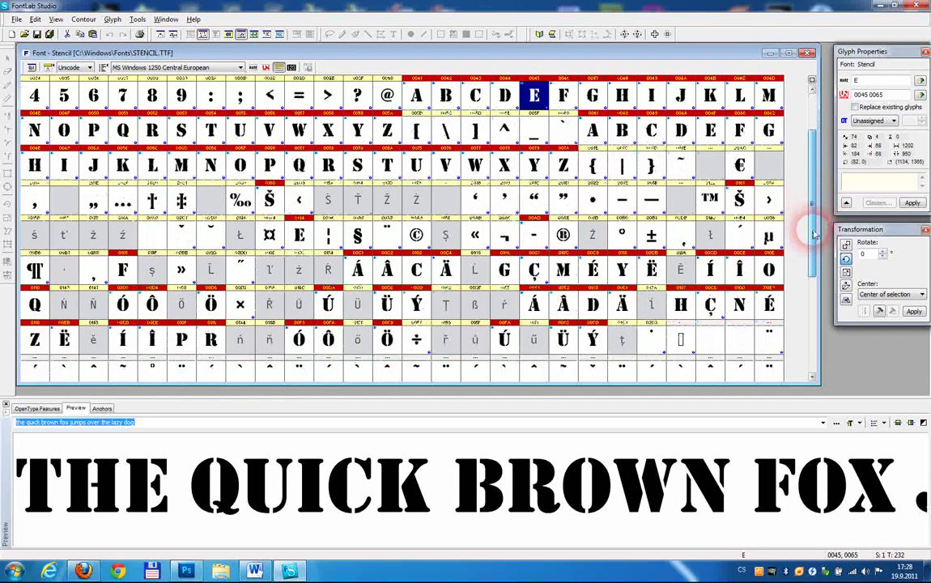
pyautogui.click(709, 340)
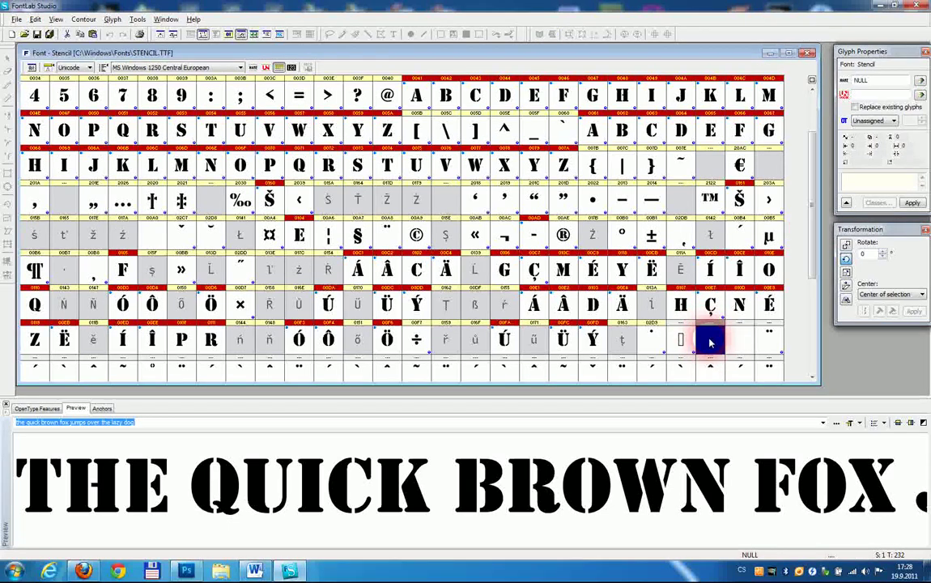
pyautogui.rightClick(709, 341)
pyautogui.click(735, 373)
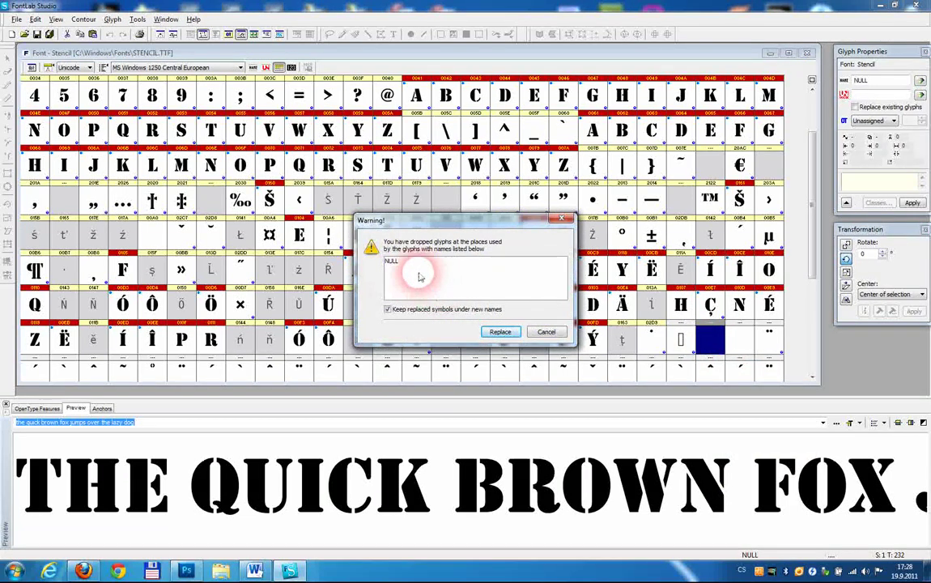
pyautogui.click(499, 332)
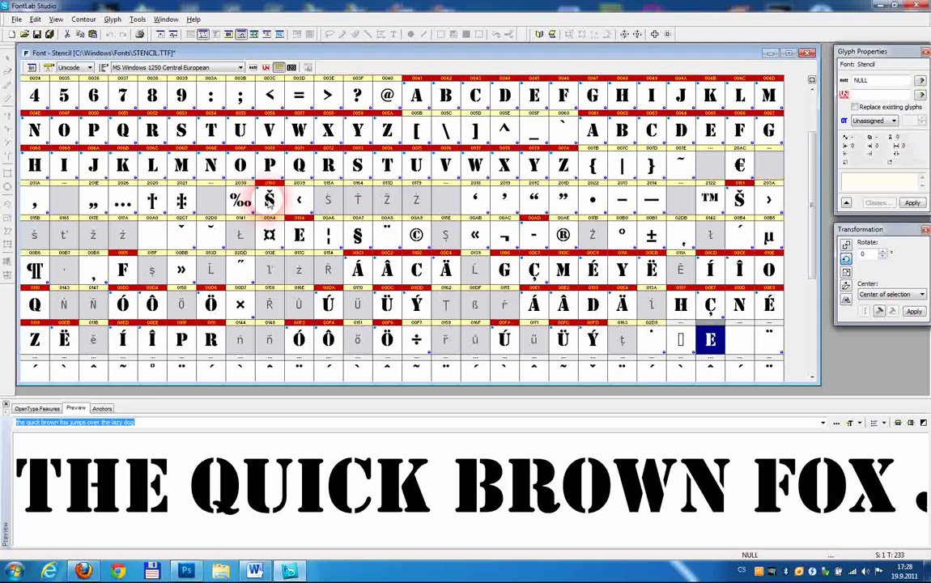
# Step: Copy the caron component from the Š glyph and close its glyph window
pyautogui.doubleClick(269, 200)
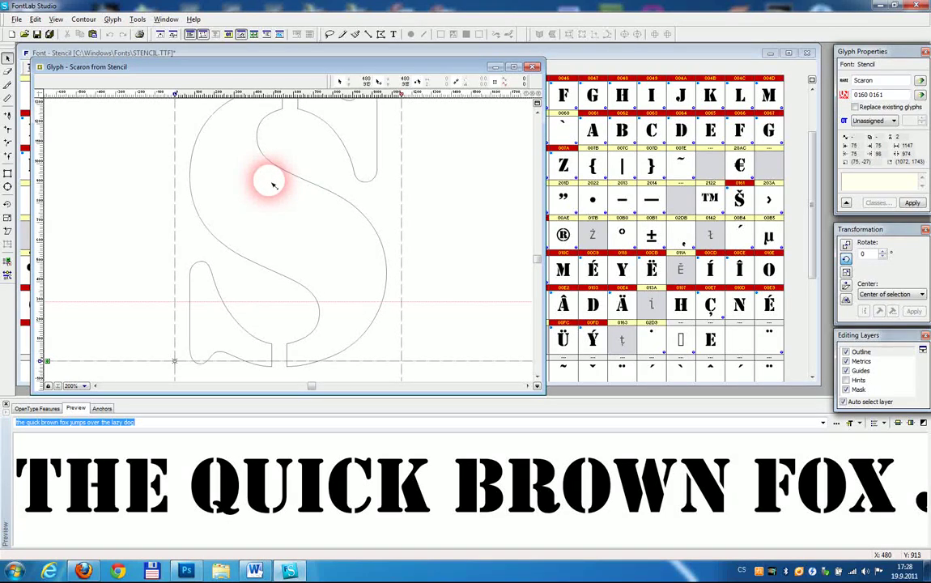
pyautogui.scroll(-3, 273, 184)
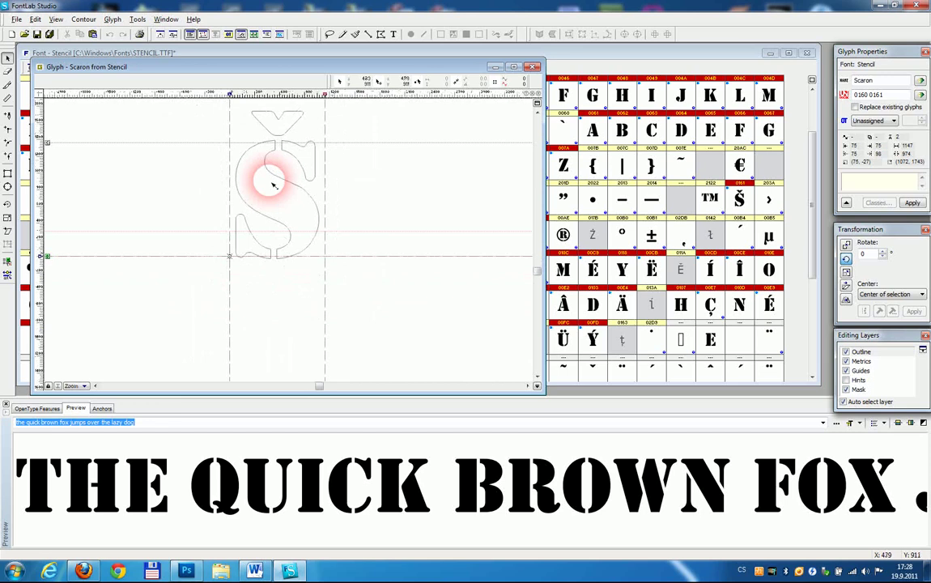
pyautogui.moveTo(246, 104); pyautogui.dragTo(314, 143)
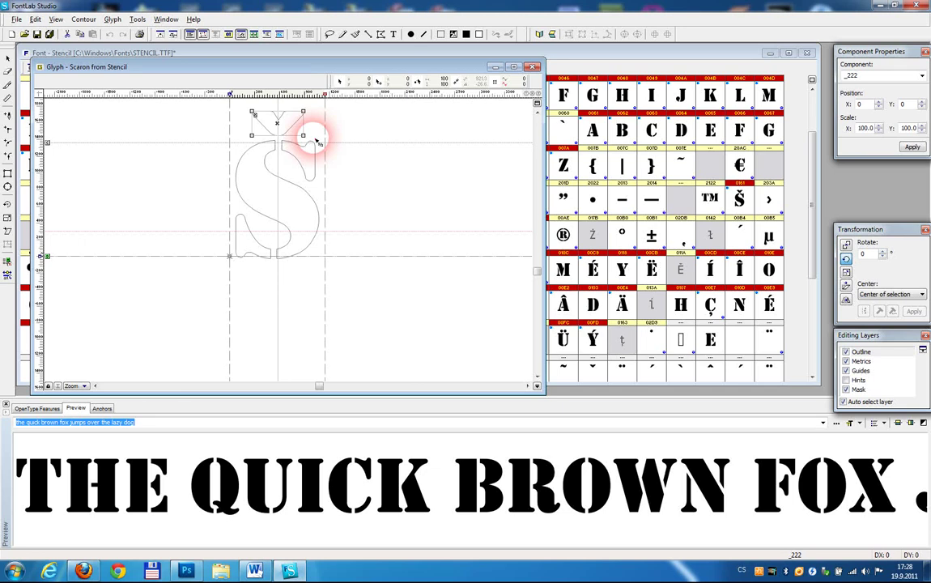
pyautogui.click(532, 67)
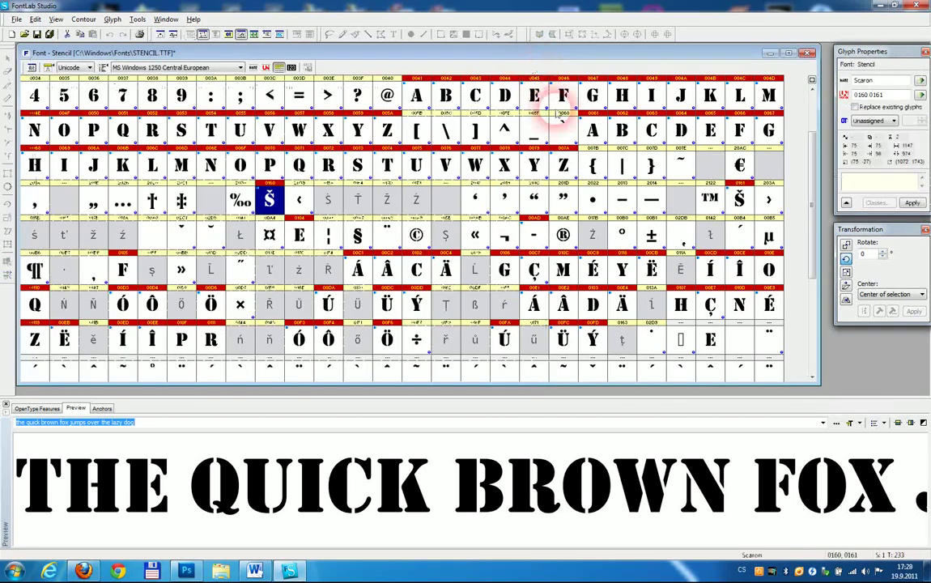
# Step: Paste the caron into the copied E glyph, shift it to X 58, Y 0 so it is centred above the letter, and close the glyph
pyautogui.click(714, 341)
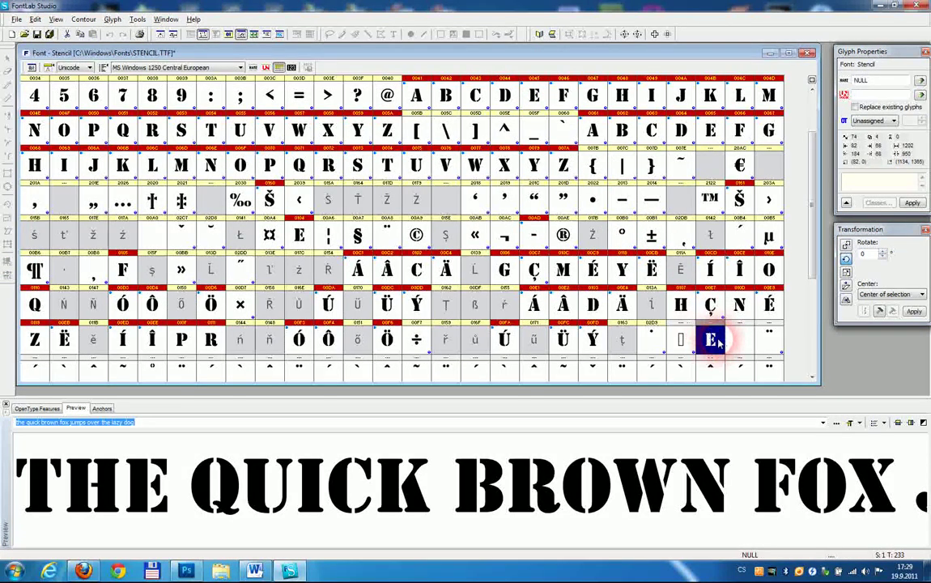
pyautogui.doubleClick(714, 340)
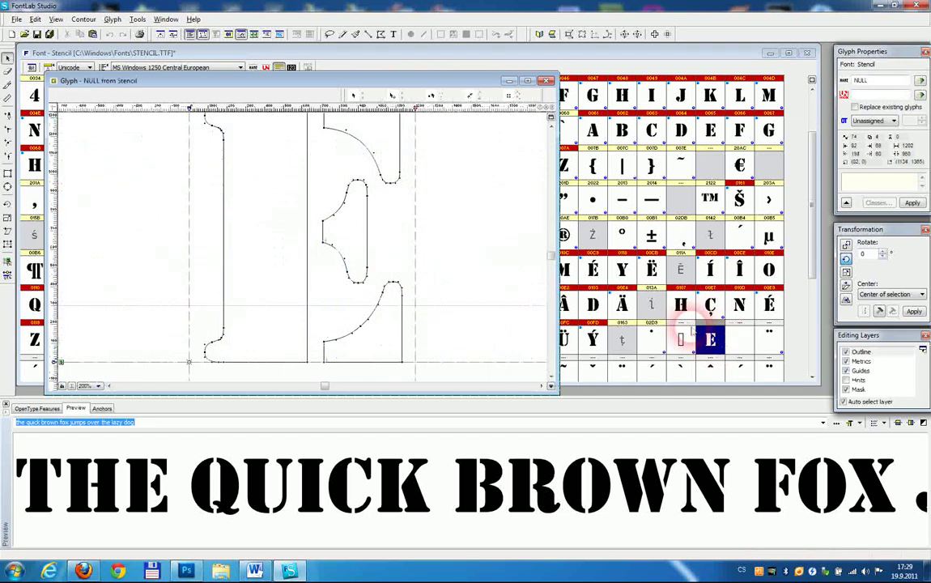
pyautogui.click(402, 229)
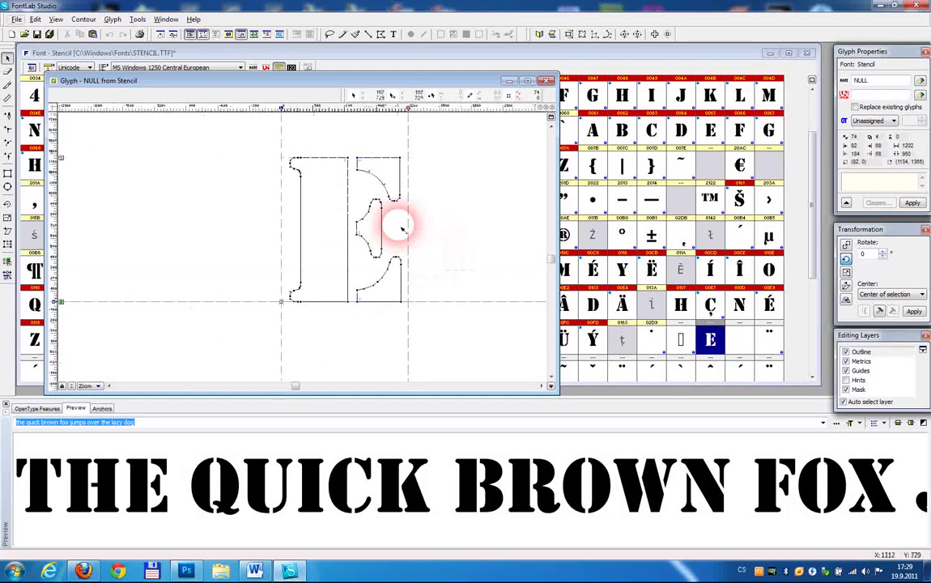
pyautogui.hotkey('alt', 'v')
pyautogui.click(361, 13)
pyautogui.click(370, 125)
pyautogui.hotkey('ctrl', 'v')
pyautogui.moveTo(370, 139); pyautogui.dragTo(375, 140)
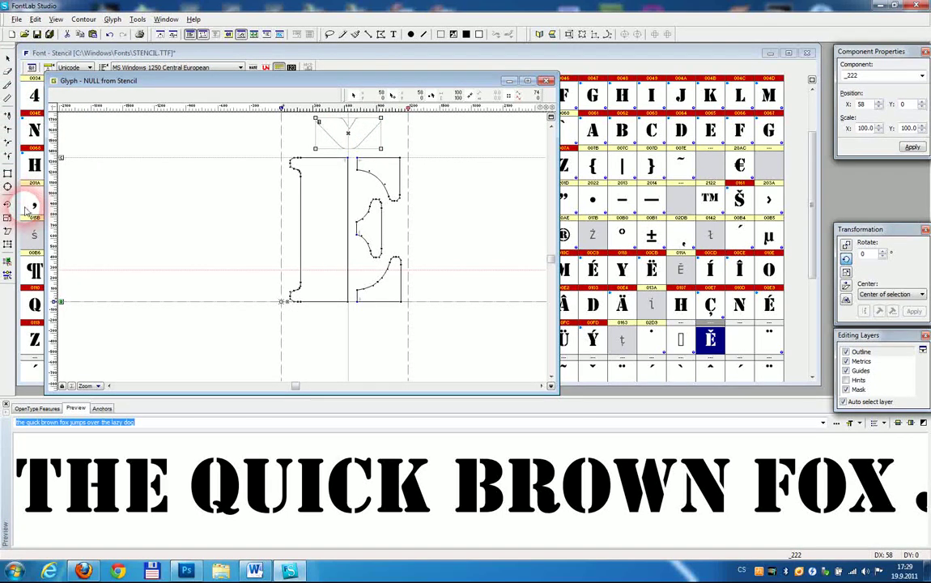
pyautogui.moveTo(417, 187); pyautogui.dragTo(409, 197)
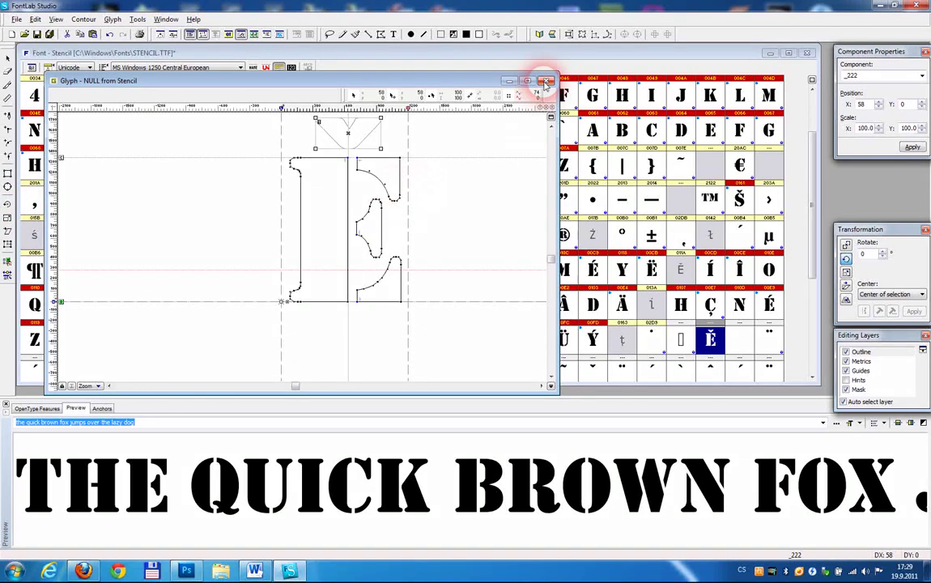
pyautogui.click(547, 81)
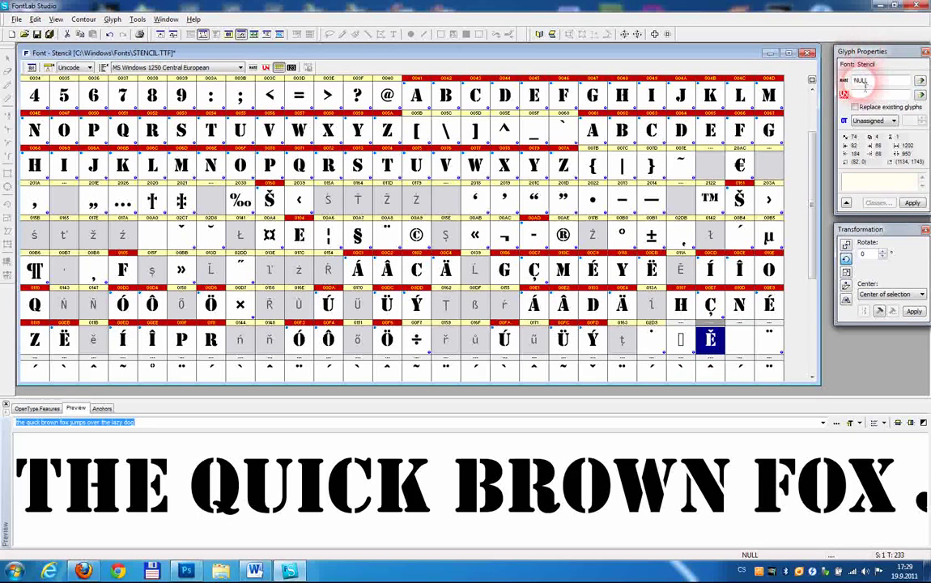
# Step: Name the new Ě glyph eshackem and copy the hex code 011A for Ě from the Unicode table in Word
pyautogui.moveTo(864, 81); pyautogui.dragTo(844, 84)
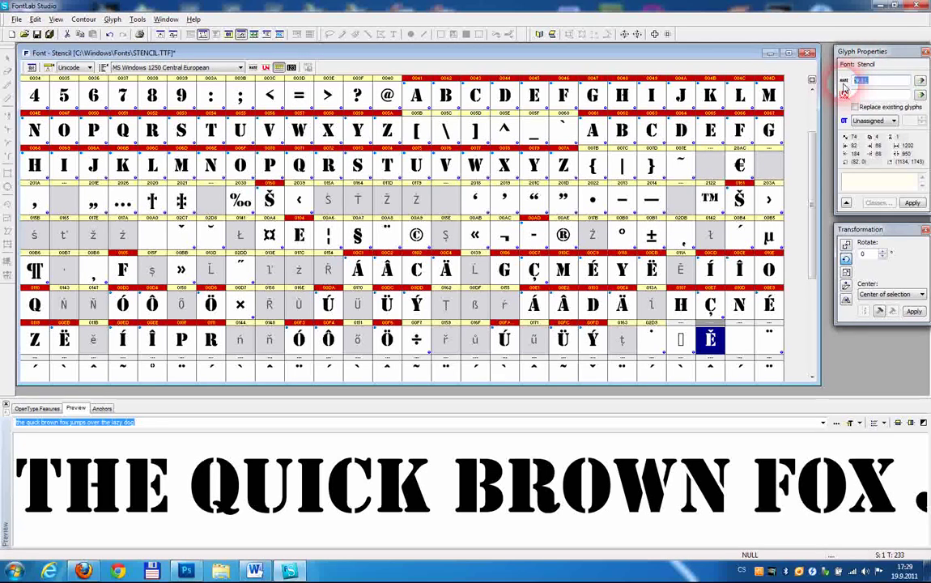
pyautogui.write('eshackem')
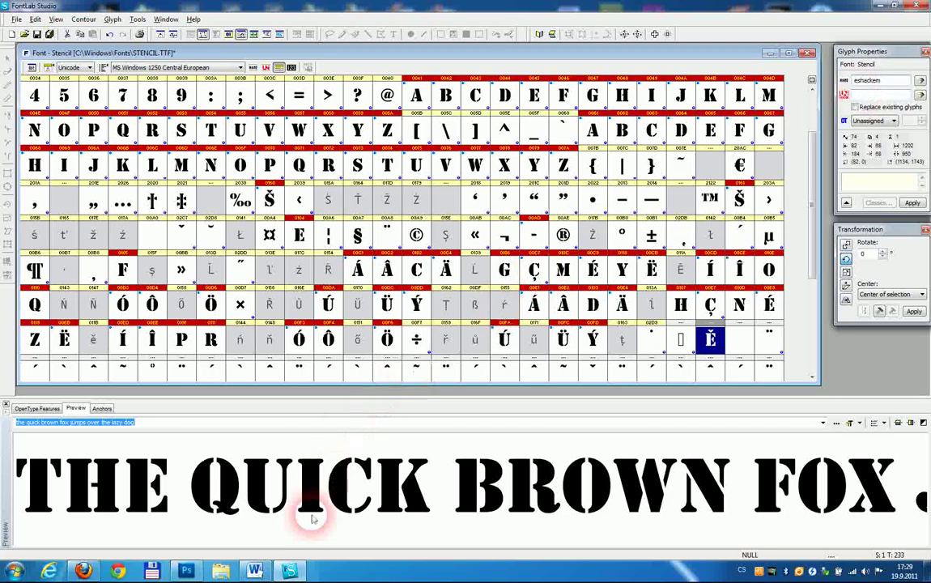
pyautogui.click(255, 571)
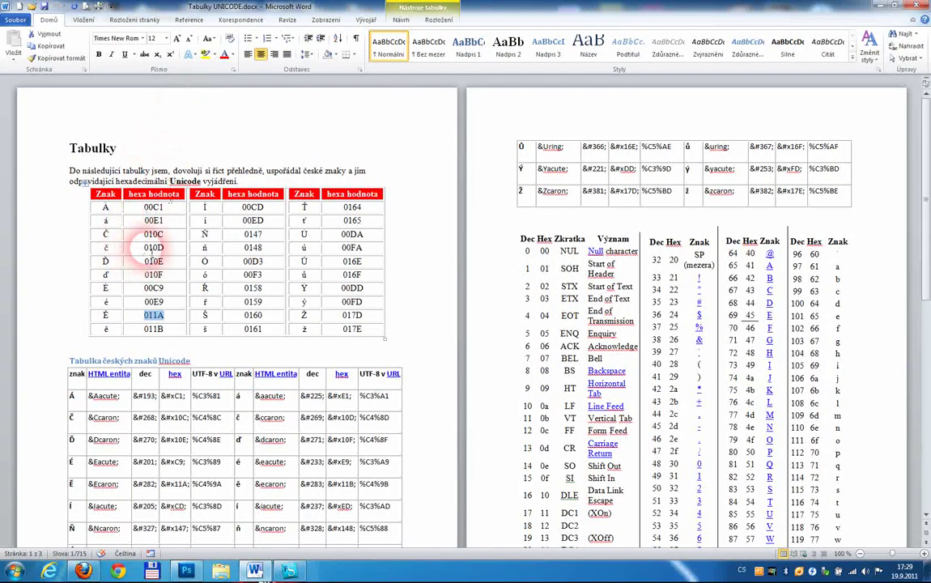
pyautogui.doubleClick(105, 317)
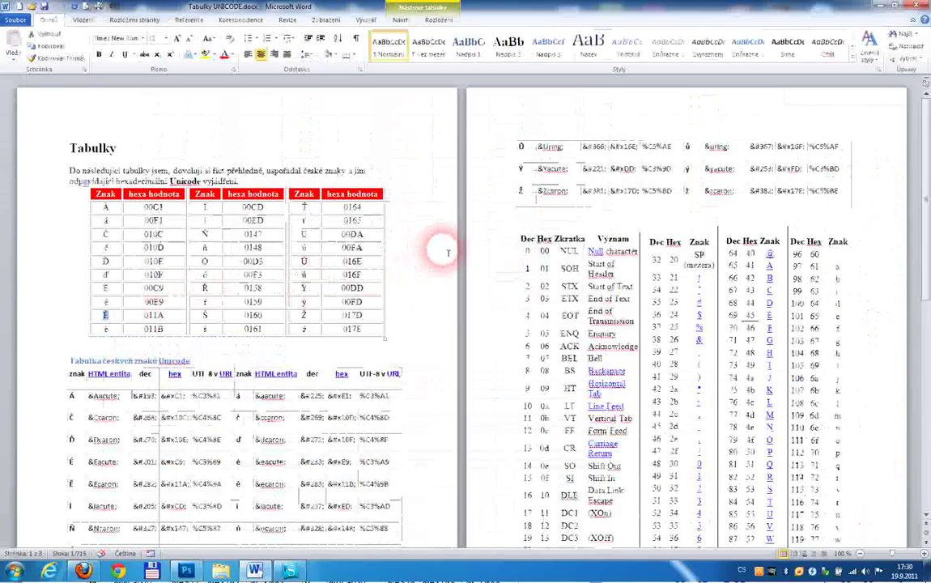
pyautogui.doubleClick(153, 315)
pyautogui.hotkey('ctrl', 'c')
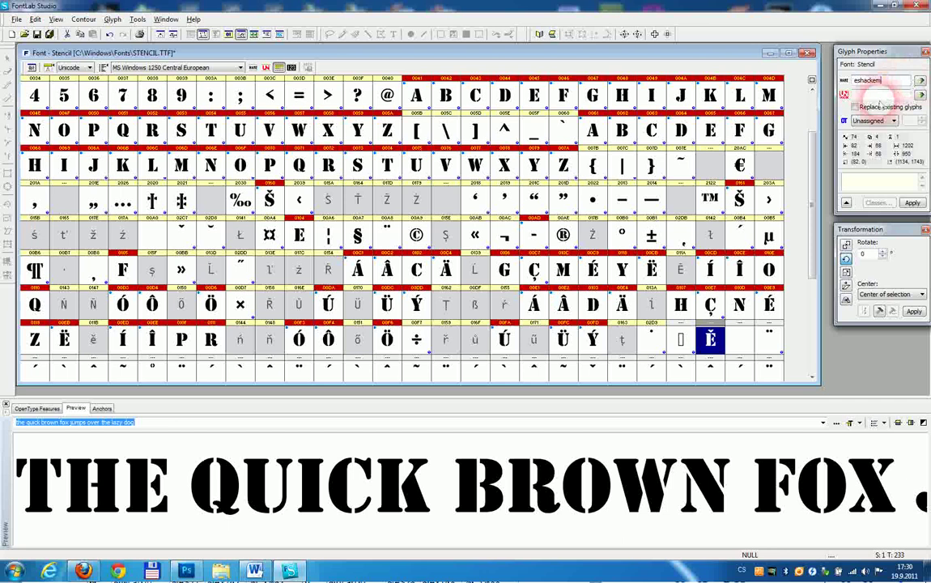
# Step: Back in FontLab Studio, assign the Unicode codes 011A and 011B to the eshackem glyph and check both of its cells
pyautogui.click(881, 94)
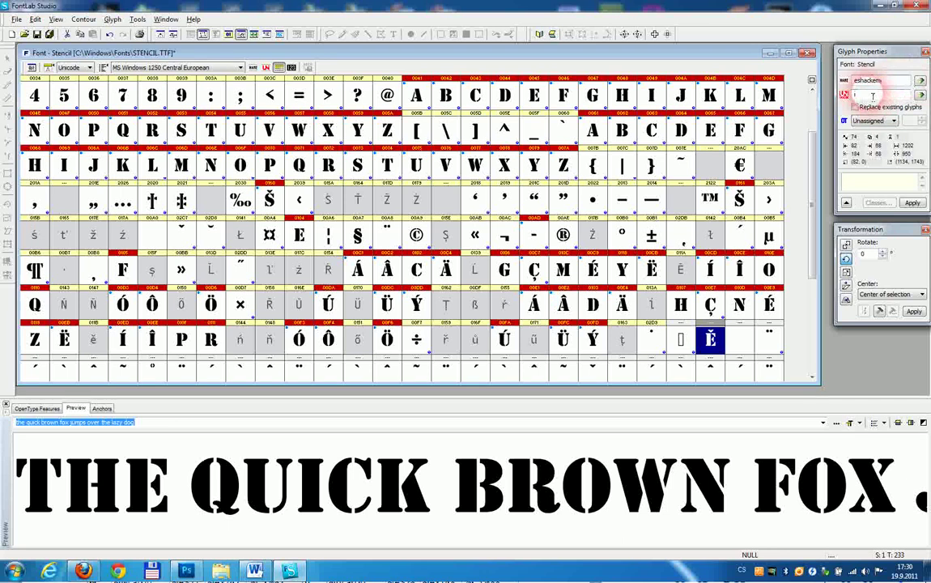
pyautogui.hotkey('ctrl', 'v')
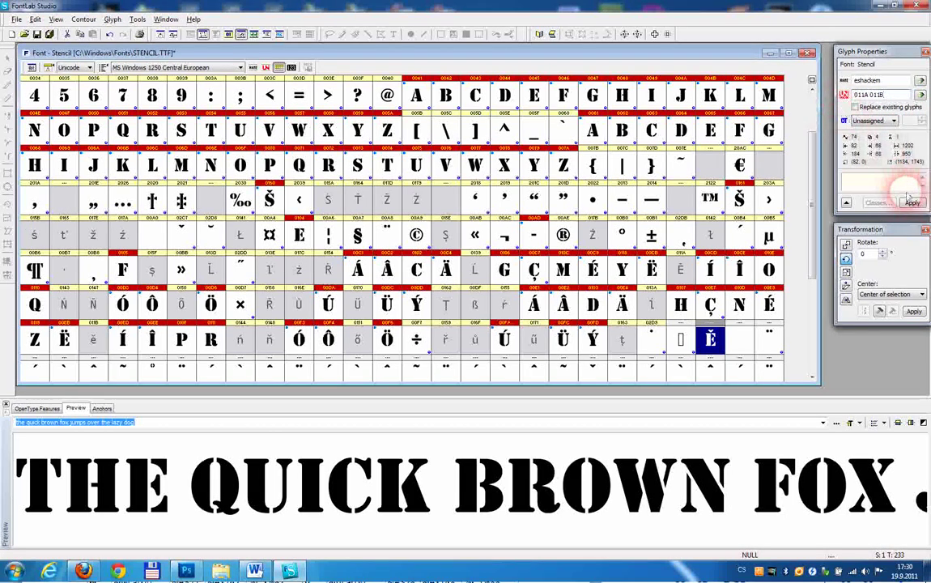
pyautogui.click(912, 203)
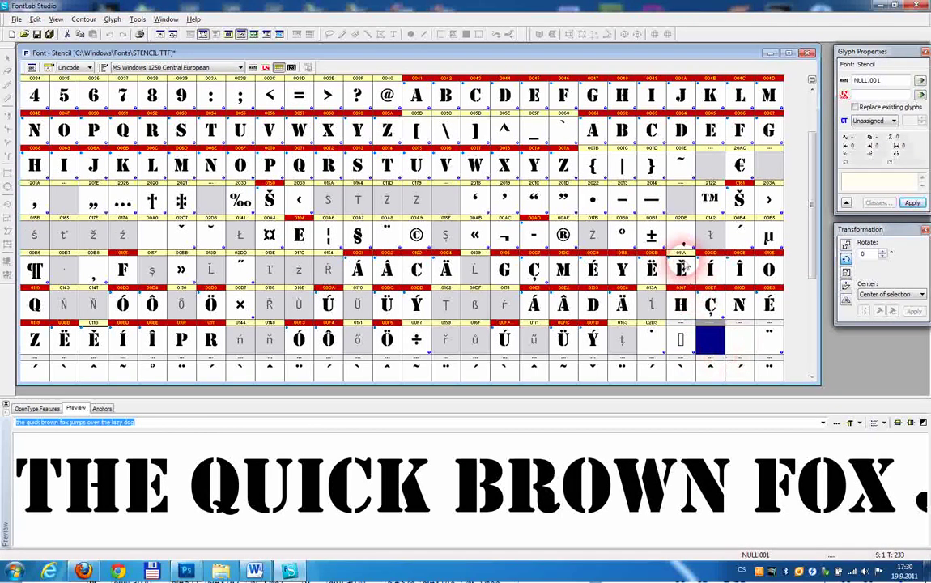
pyautogui.click(680, 269)
pyautogui.click(94, 339)
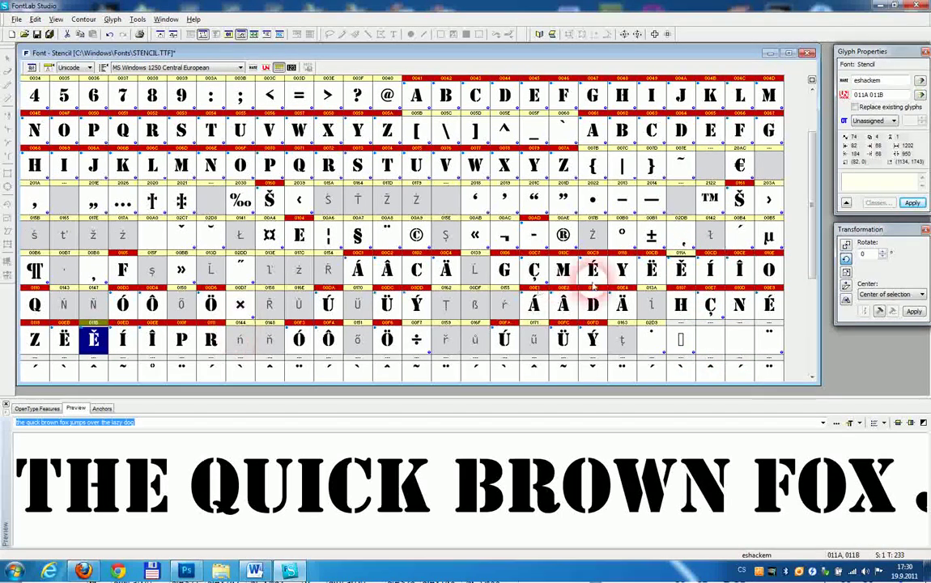
# Step: Check the Ě cell and preview the new glyph in both cases with the sample text "ě Ě"
pyautogui.click(683, 271)
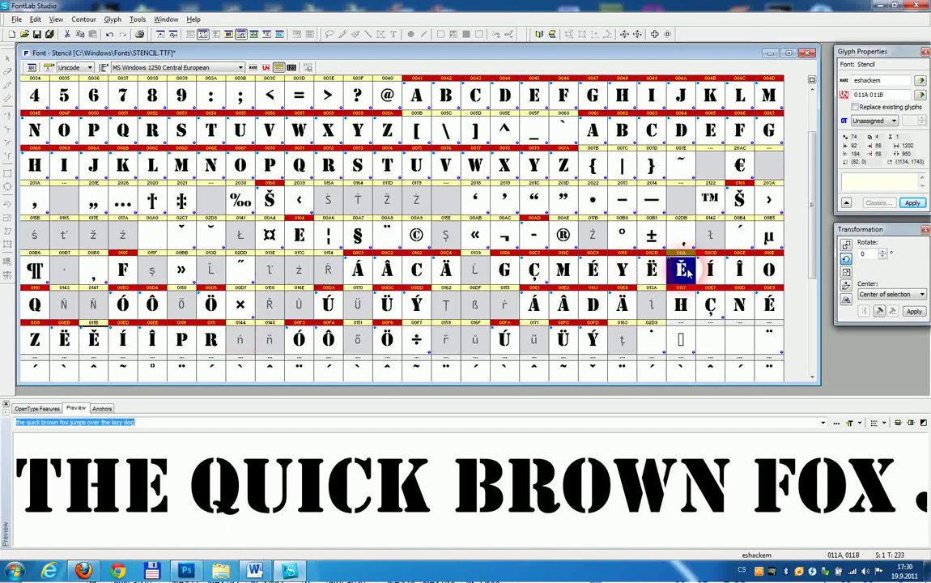
pyautogui.click(709, 271)
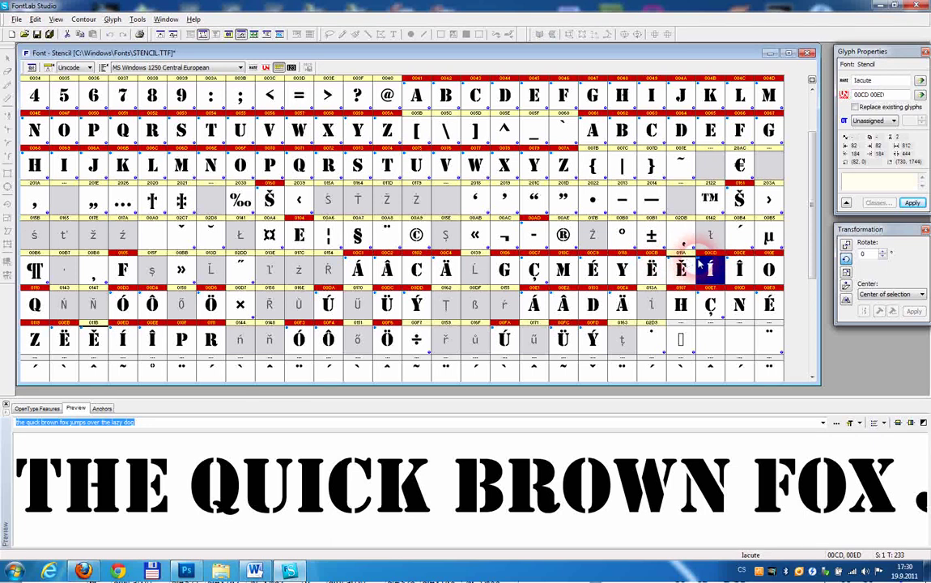
pyautogui.click(681, 271)
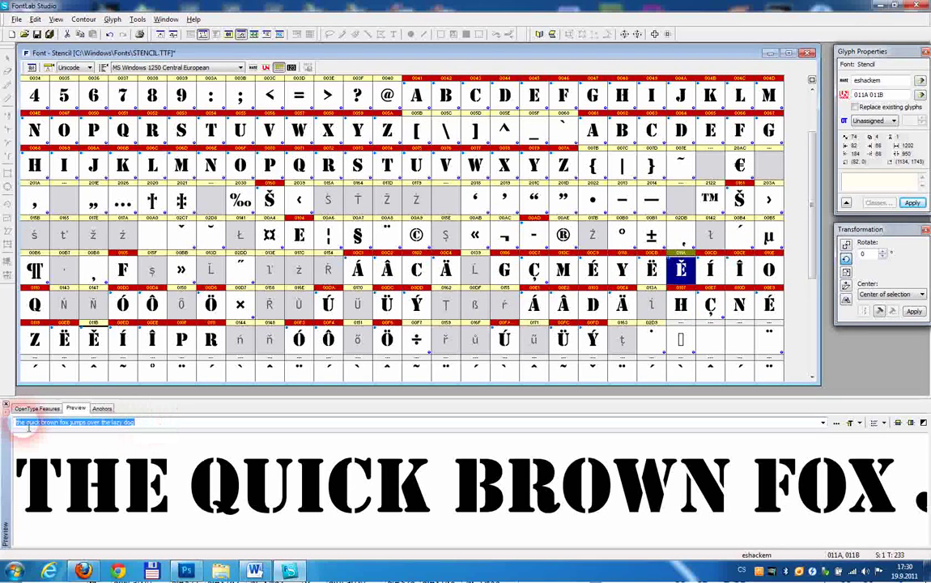
pyautogui.write('ě')
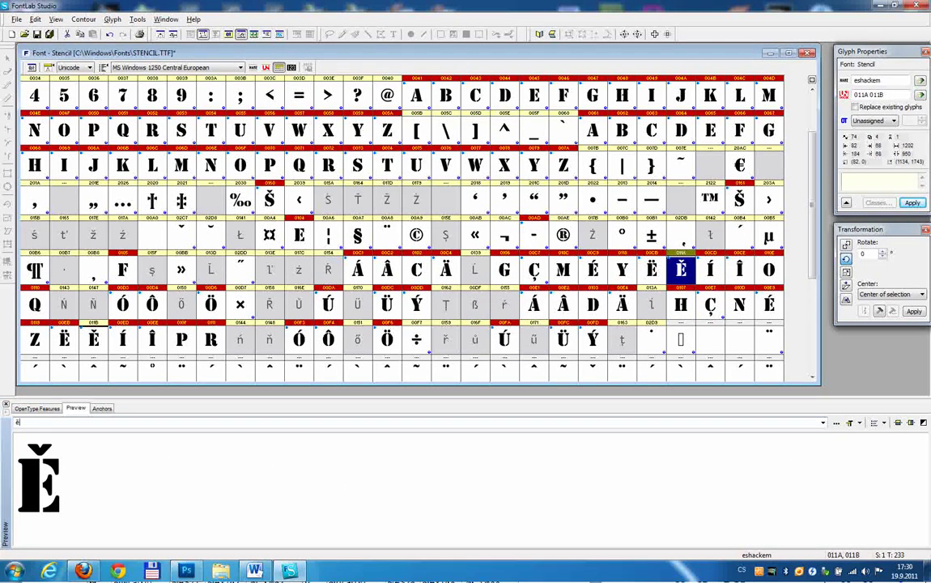
pyautogui.write(' Ě')
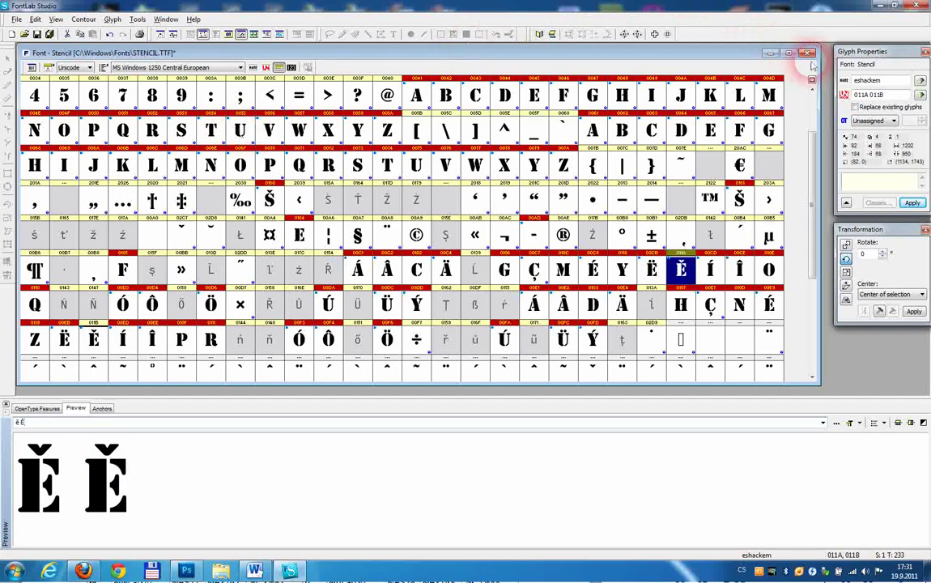
pyautogui.click(890, 95)
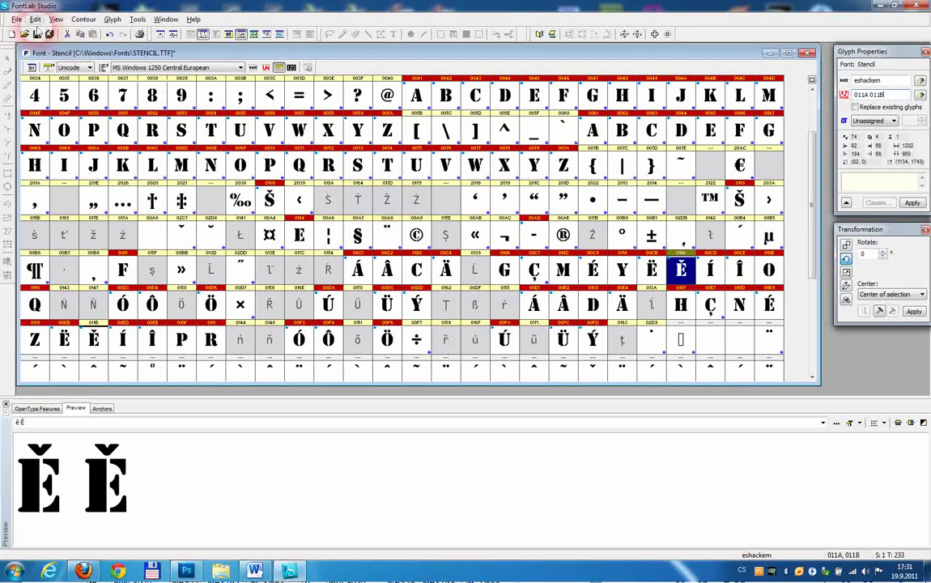
# Step: In Font Info, set the family, PS font, full, menu and FOND names to Stencil-CZ and apply the change
pyautogui.click(17, 19)
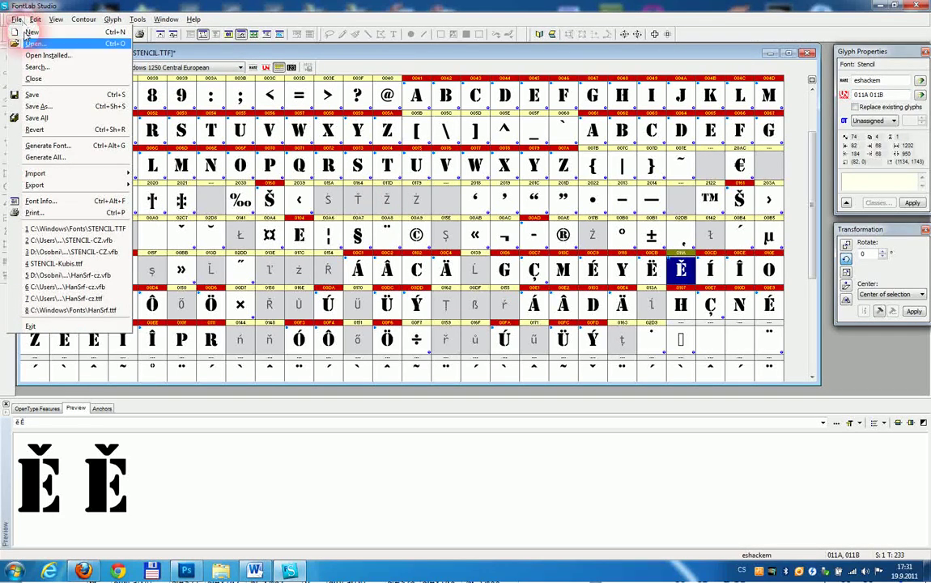
pyautogui.click(49, 202)
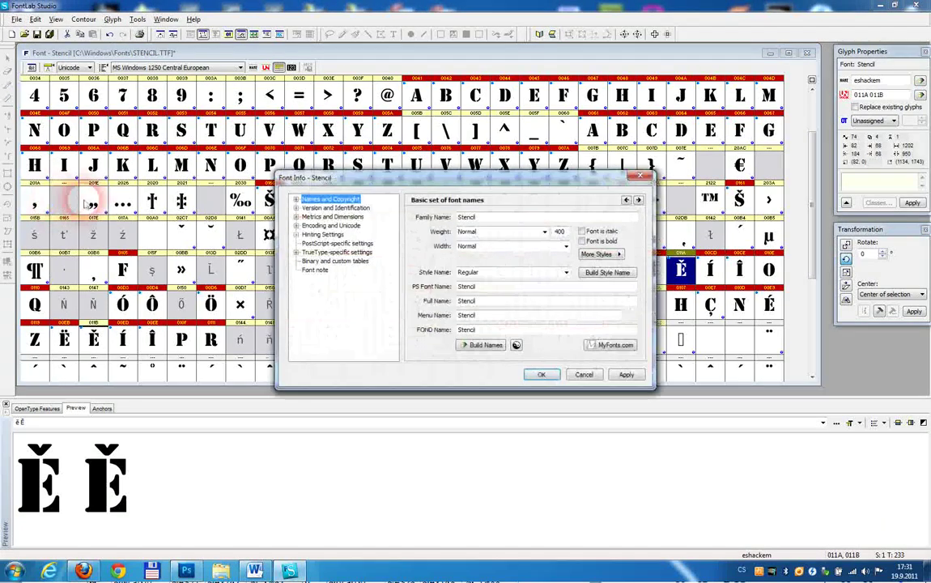
pyautogui.click(497, 220)
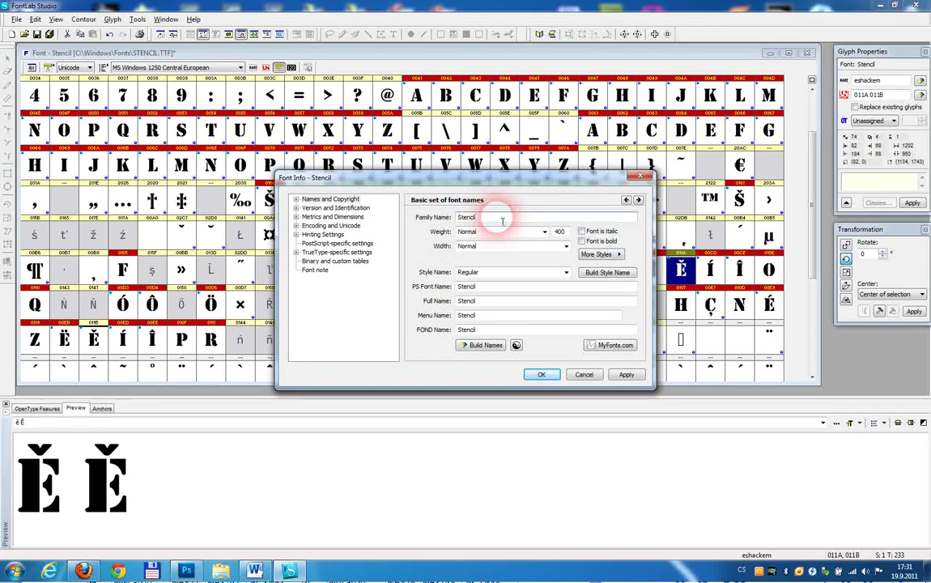
pyautogui.write('-CE')
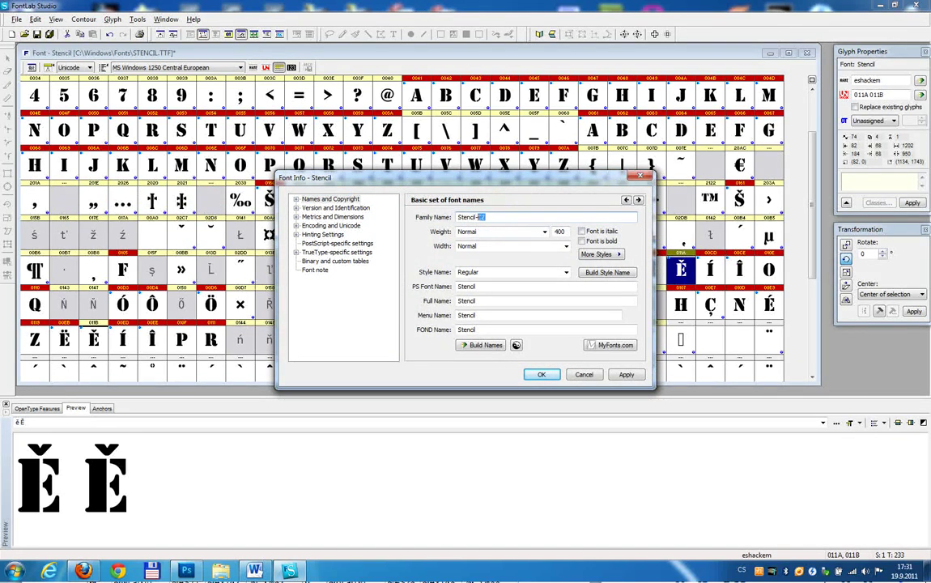
pyautogui.click(490, 301)
pyautogui.write('-CZ')
pyautogui.click(490, 316)
pyautogui.write('-CZ')
pyautogui.click(487, 330)
pyautogui.write('-CZ')
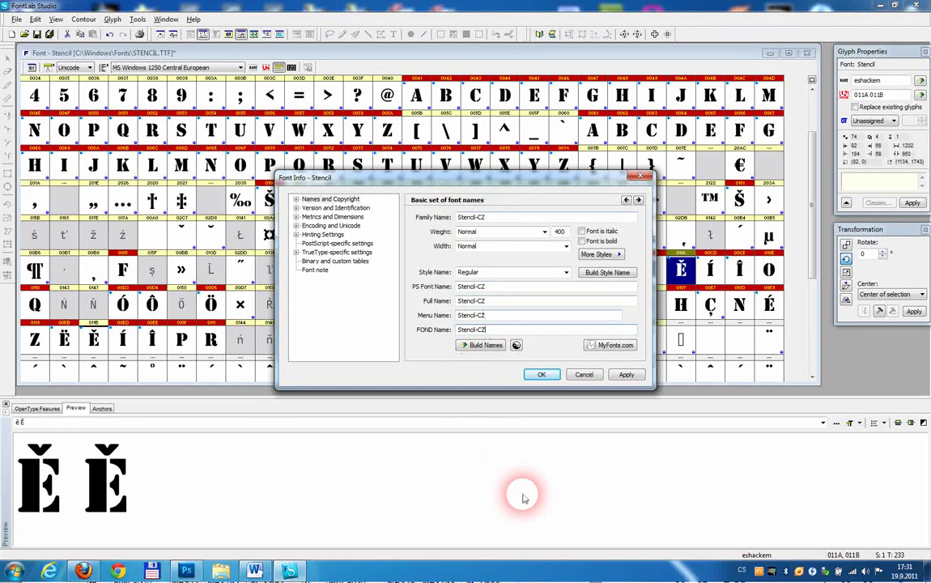
pyautogui.click(627, 375)
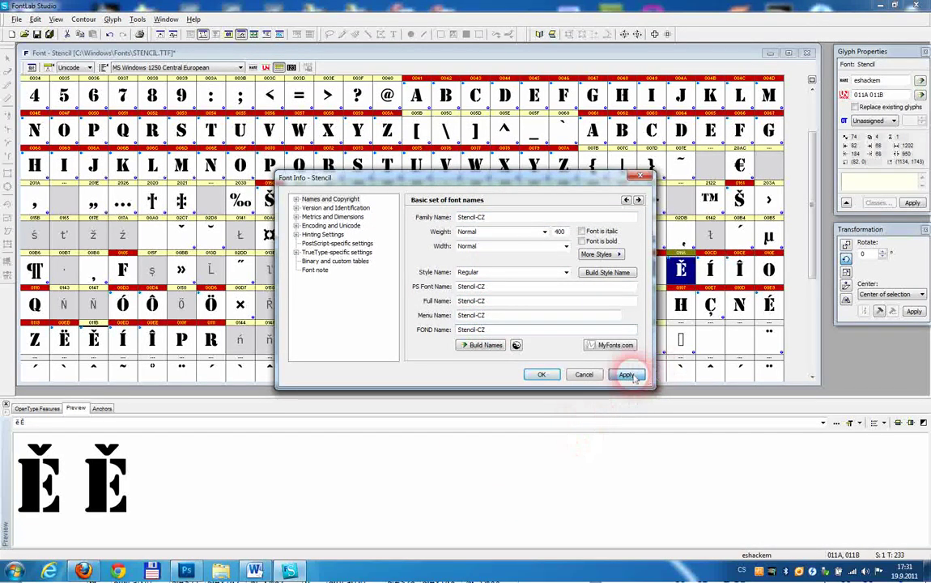
pyautogui.click(541, 375)
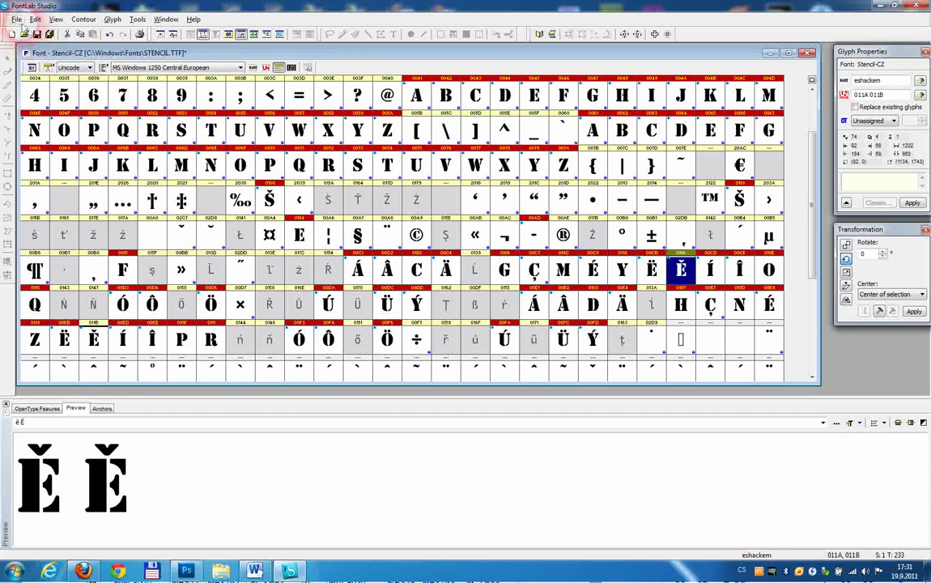
# Step: Save the font project to the desktop as STENCIL.vfb in FontLab format
pyautogui.click(17, 20)
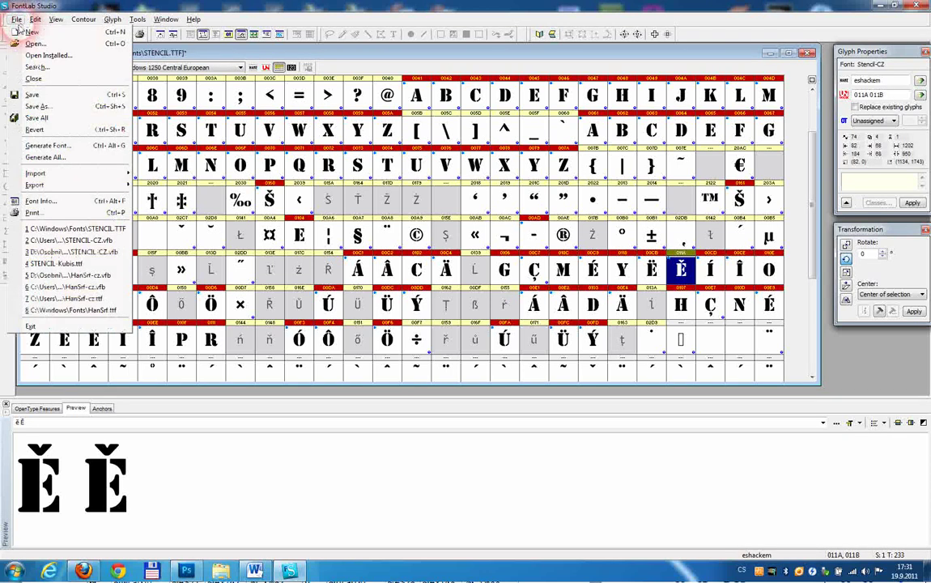
pyautogui.click(41, 96)
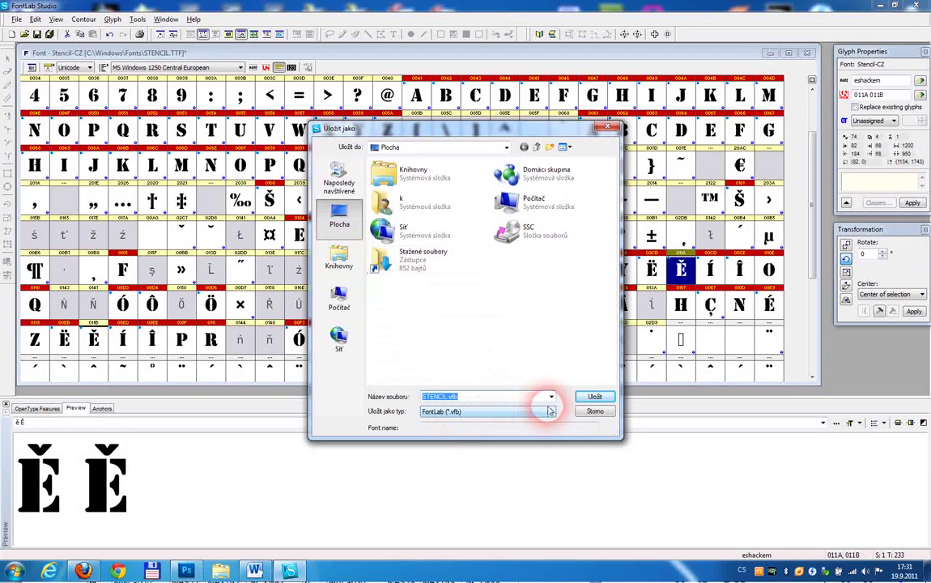
pyautogui.click(582, 396)
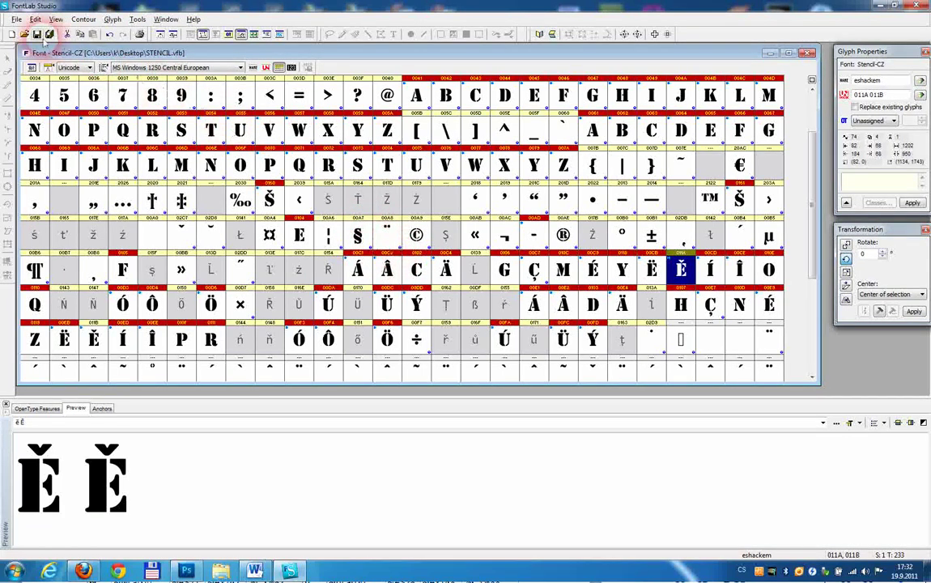
# Step: Generate the font file on the desktop under the name STENCIL-CZ.ttf
pyautogui.click(16, 18)
pyautogui.click(64, 130)
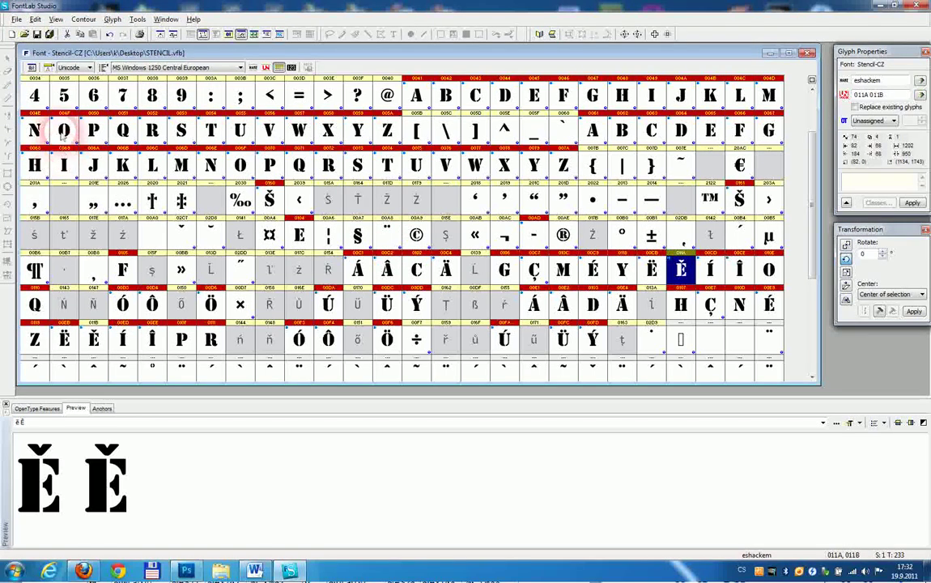
pyautogui.click(16, 18)
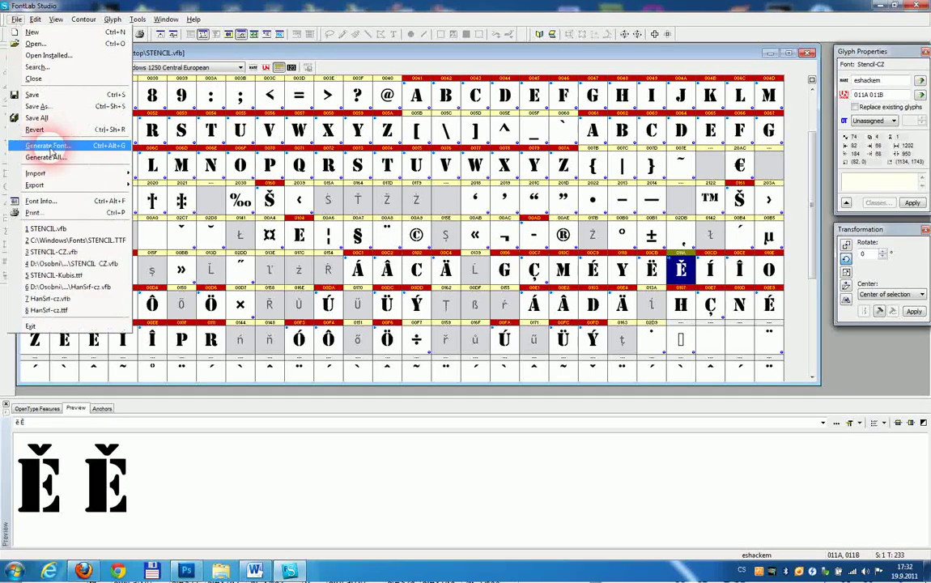
pyautogui.click(50, 147)
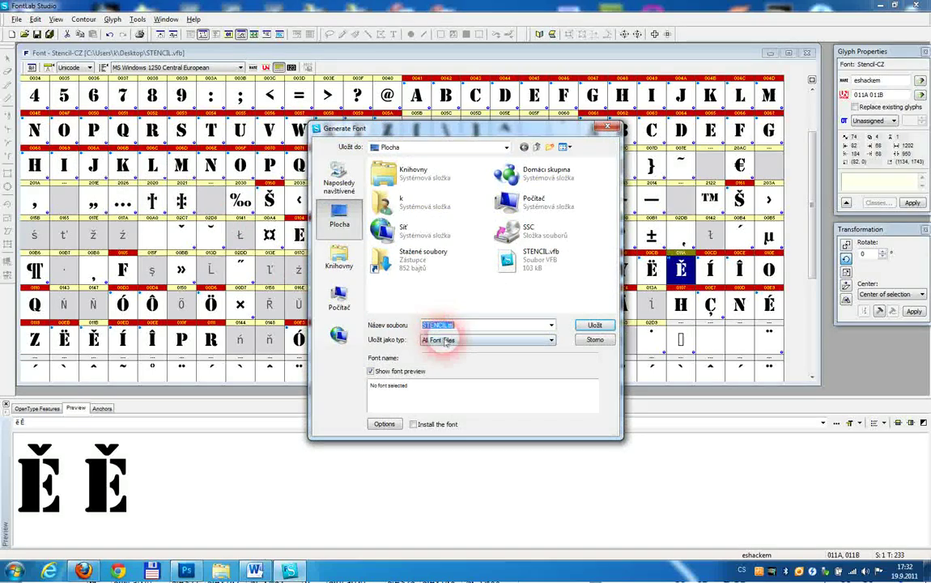
pyautogui.click(445, 325)
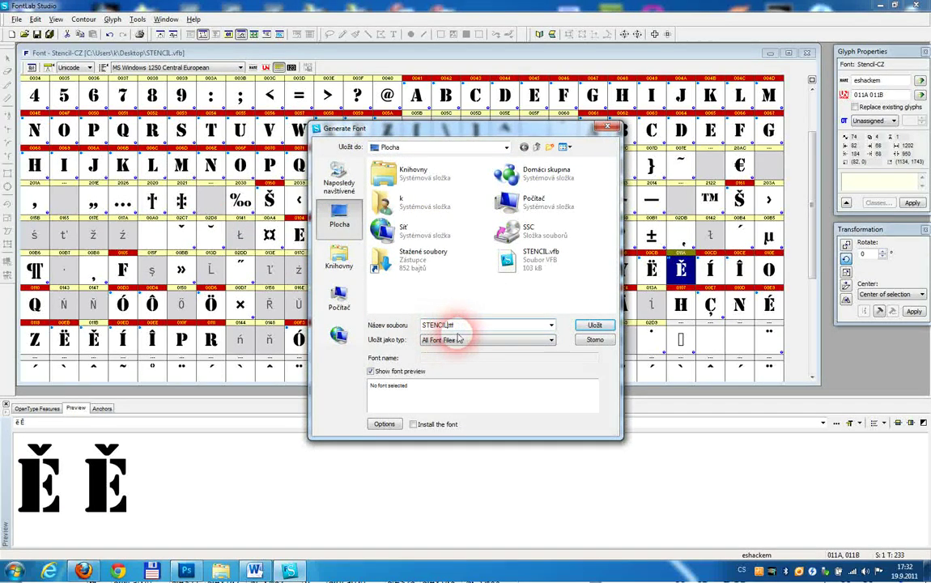
pyautogui.write('-CZ')
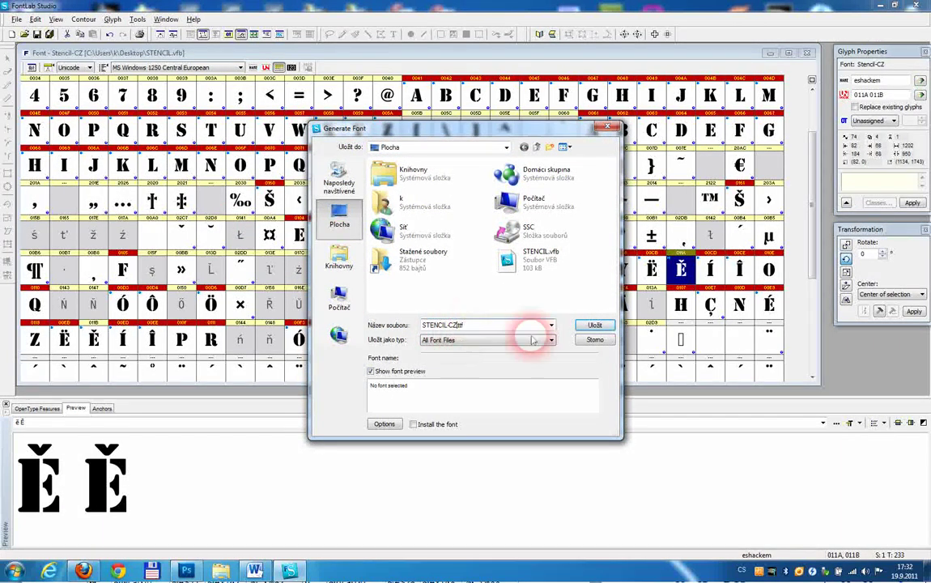
pyautogui.click(589, 325)
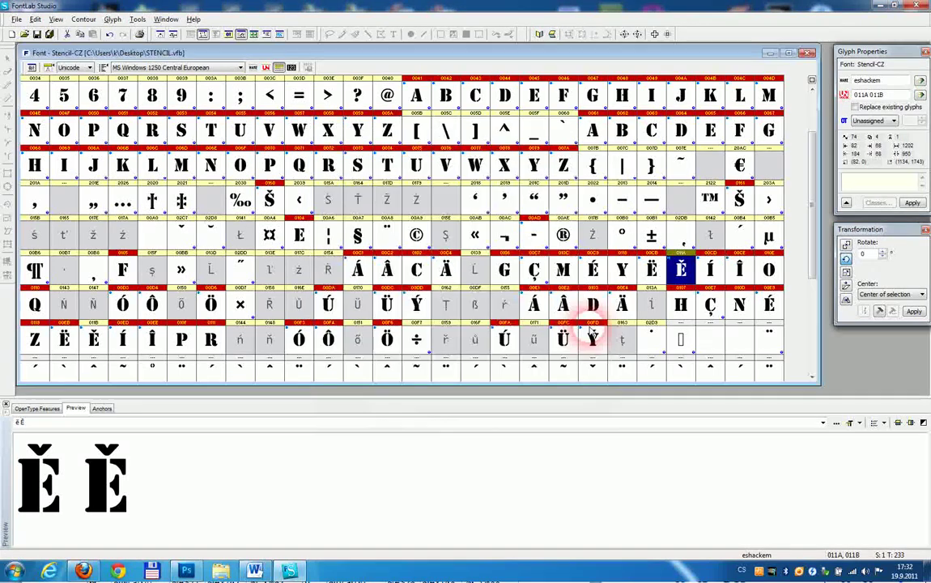
# Step: Show the Windows desktop and place the STENCIL-CZ.ttf and STENCIL.vfb files side by side in its empty area
pyautogui.press('super+d')
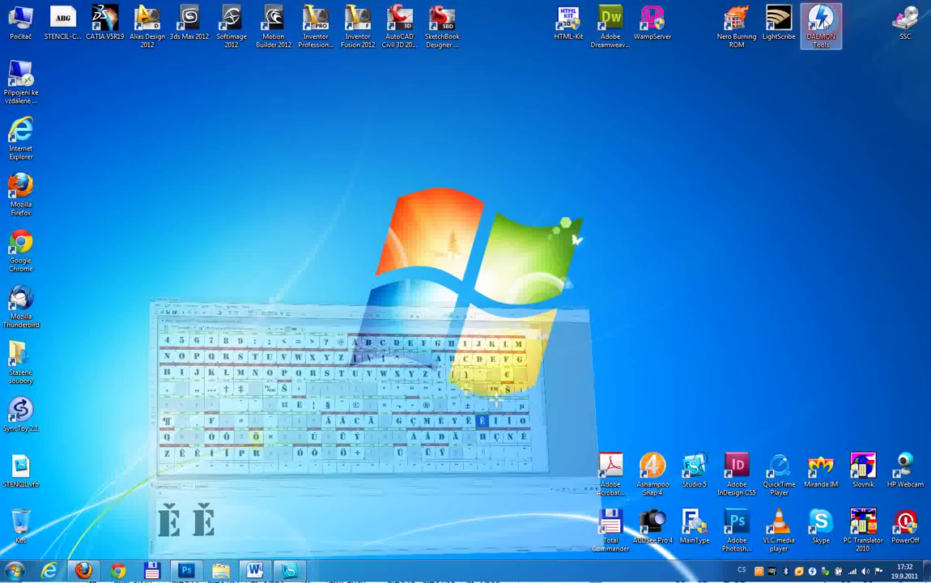
pyautogui.click(64, 26)
pyautogui.moveTo(64, 26); pyautogui.dragTo(315, 247)
pyautogui.moveTo(21, 467); pyautogui.dragTo(263, 257)
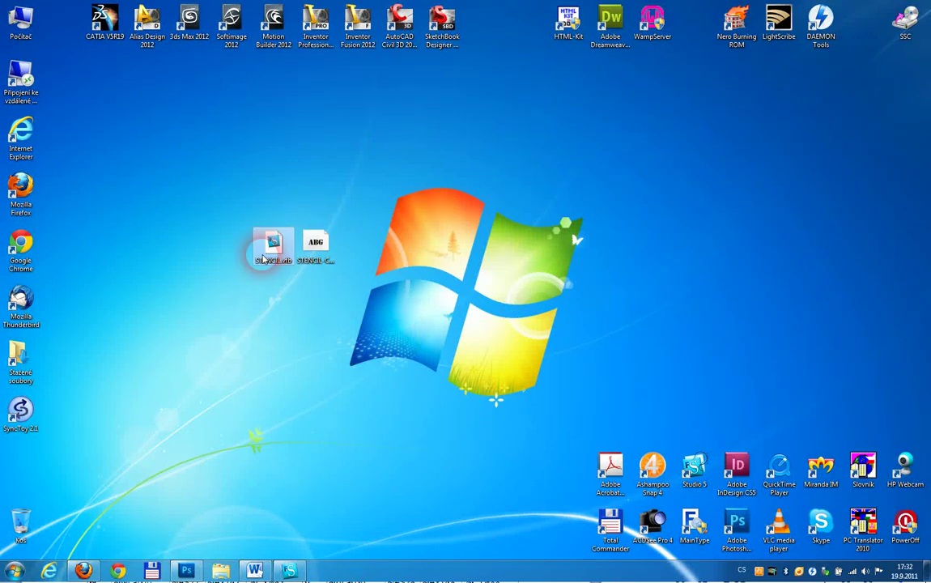
# Step: Open STENCIL-CZ.ttf in the Windows font viewer, examine the accented characters in the sample text, and close the viewer
pyautogui.click(315, 246)
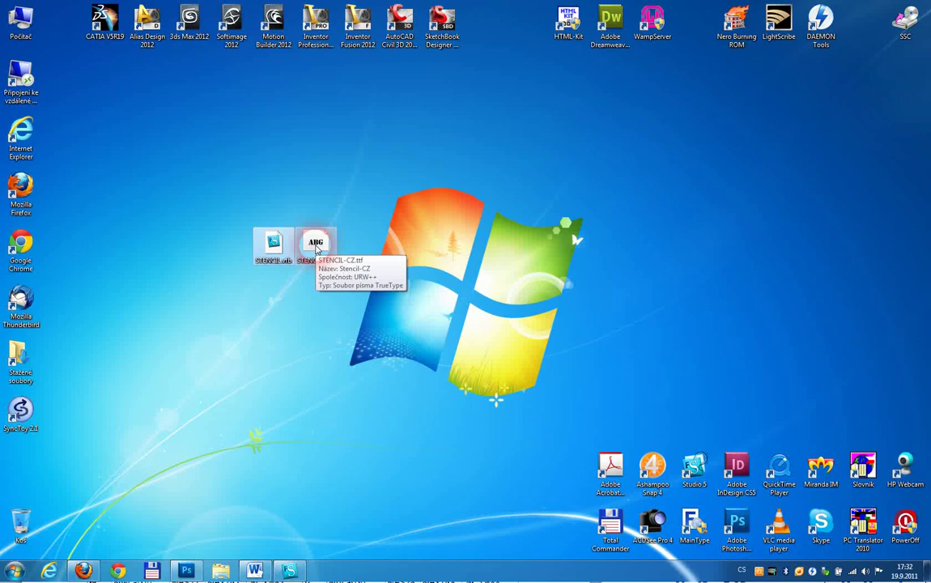
pyautogui.click(315, 247)
pyautogui.doubleClick(315, 247)
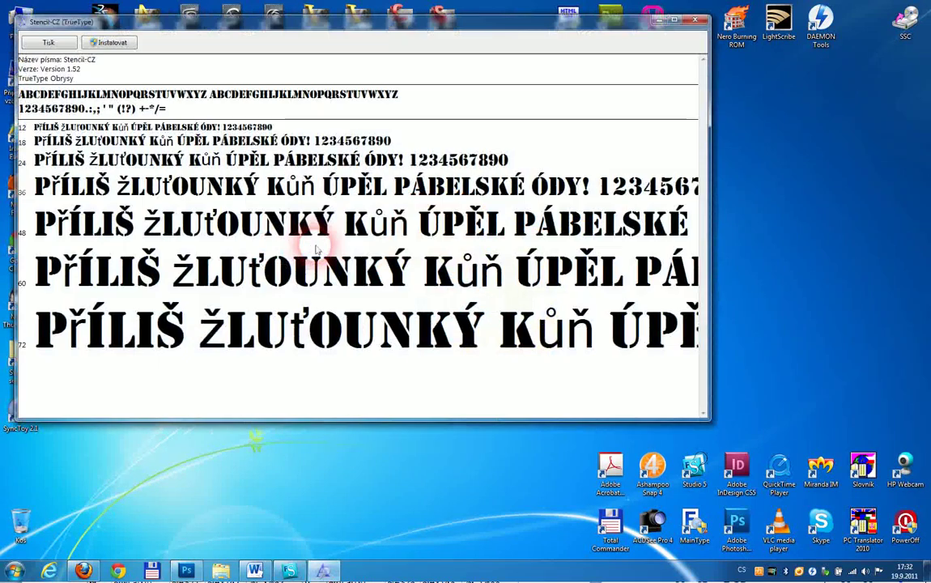
pyautogui.moveTo(366, 31); pyautogui.dragTo(404, 78)
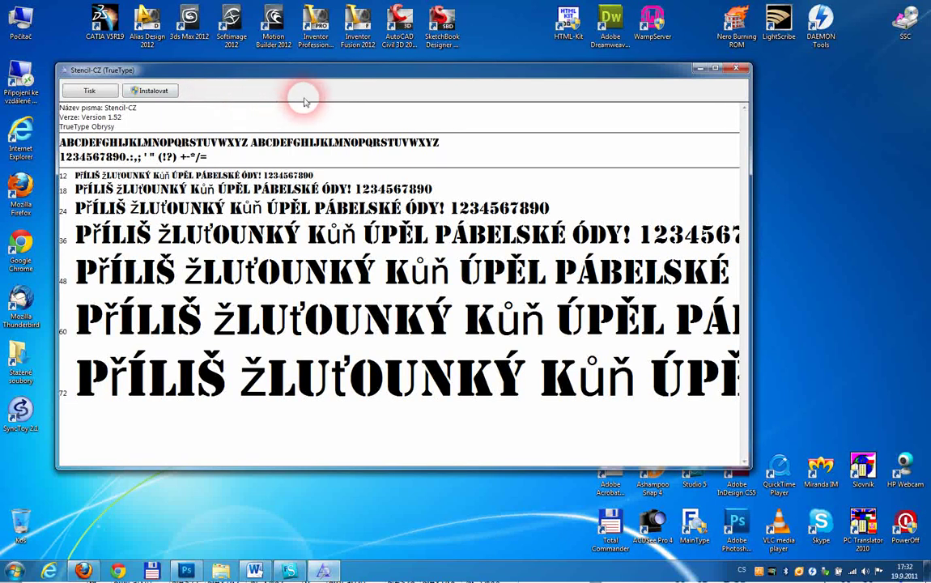
pyautogui.click(731, 70)
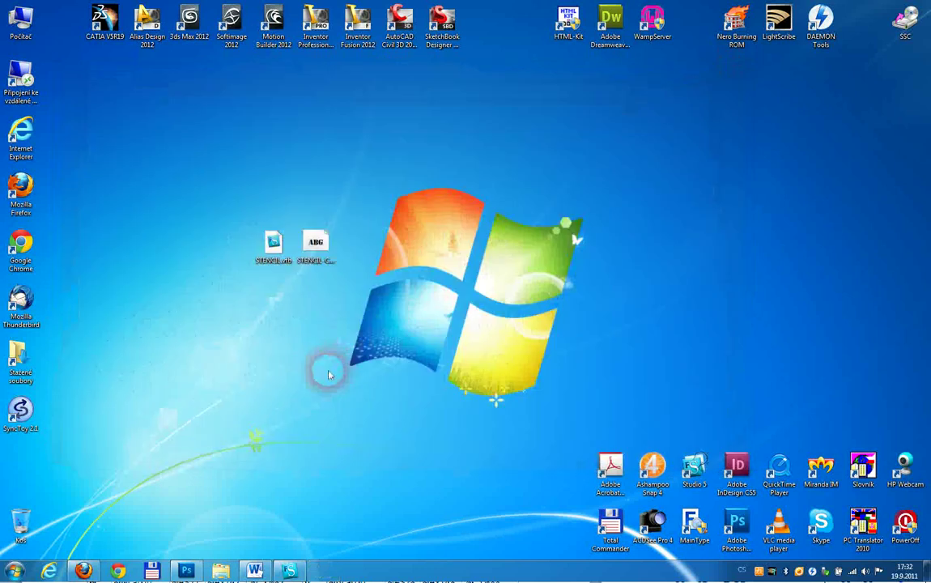
# Step: Switch to Photoshop and locate Stencil-CZ in the list of fonts for the Type tool
pyautogui.click(186, 571)
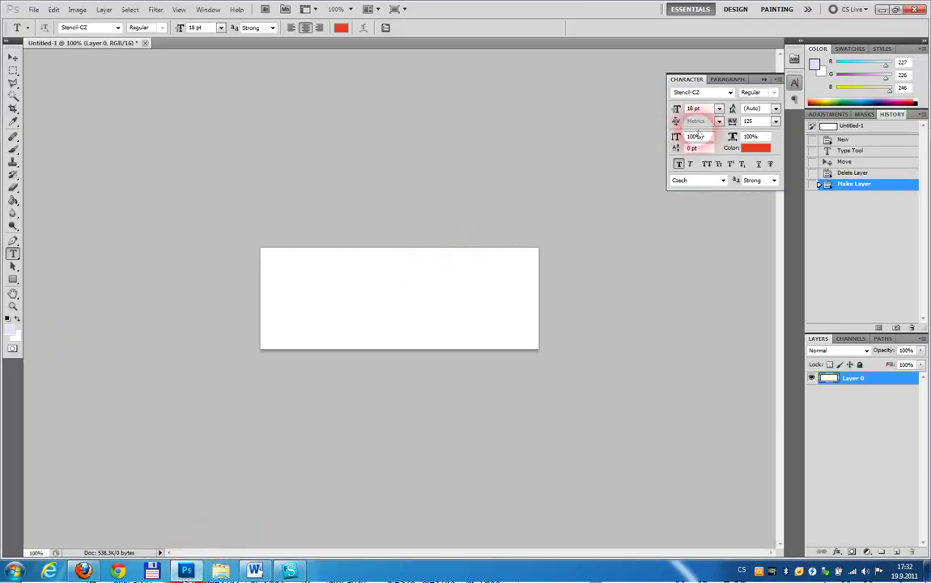
pyautogui.click(729, 93)
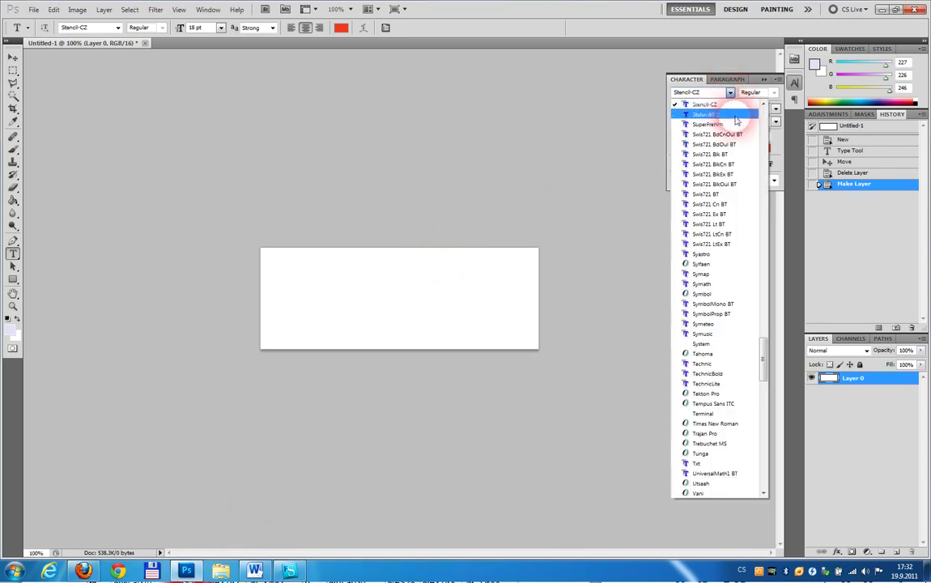
pyautogui.click(764, 106)
pyautogui.click(764, 106)
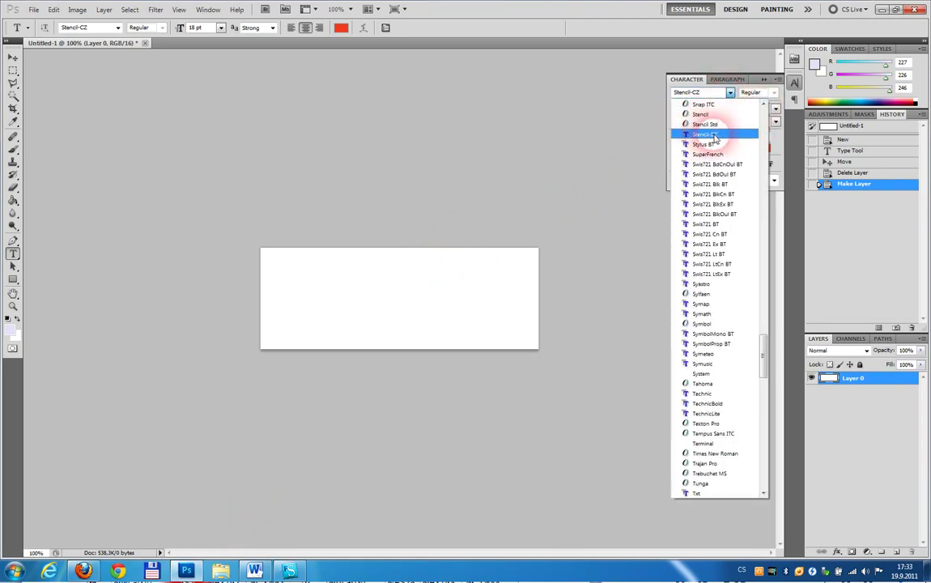
# Step: Add the text ĚŽŇŮ to the canvas in Stencil-CZ at 18 pt and move it to the middle of the white area
pyautogui.click(293, 307)
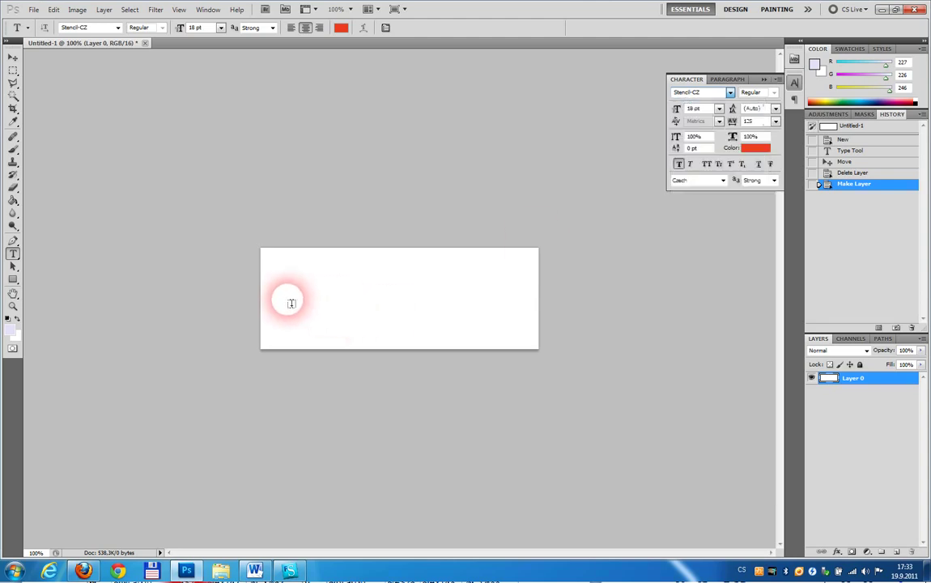
pyautogui.click(294, 309)
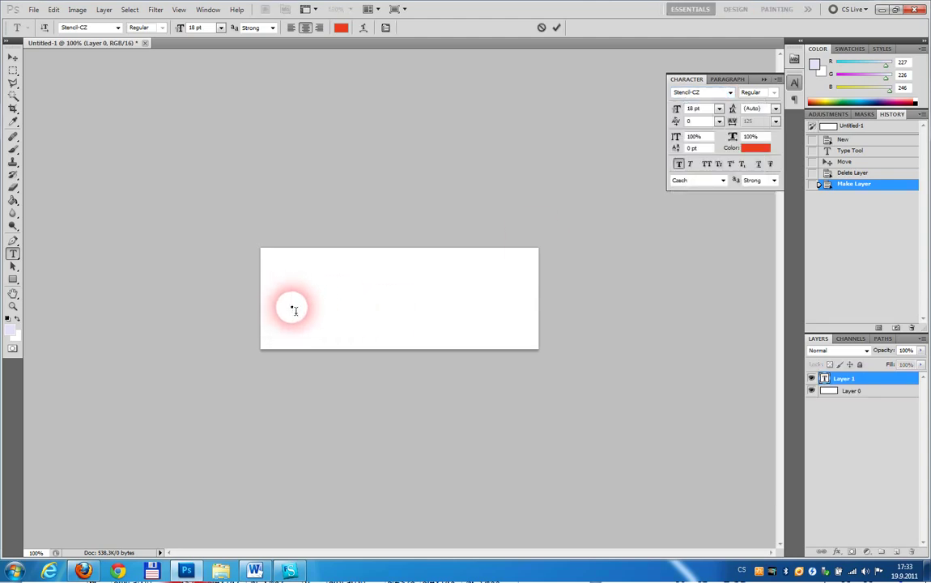
pyautogui.write('Ě')
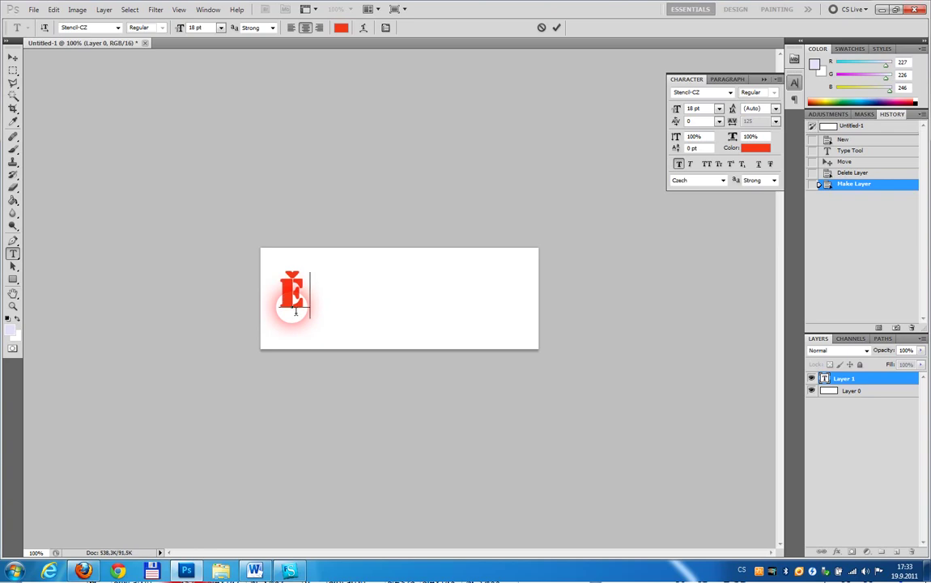
pyautogui.write('Ž')
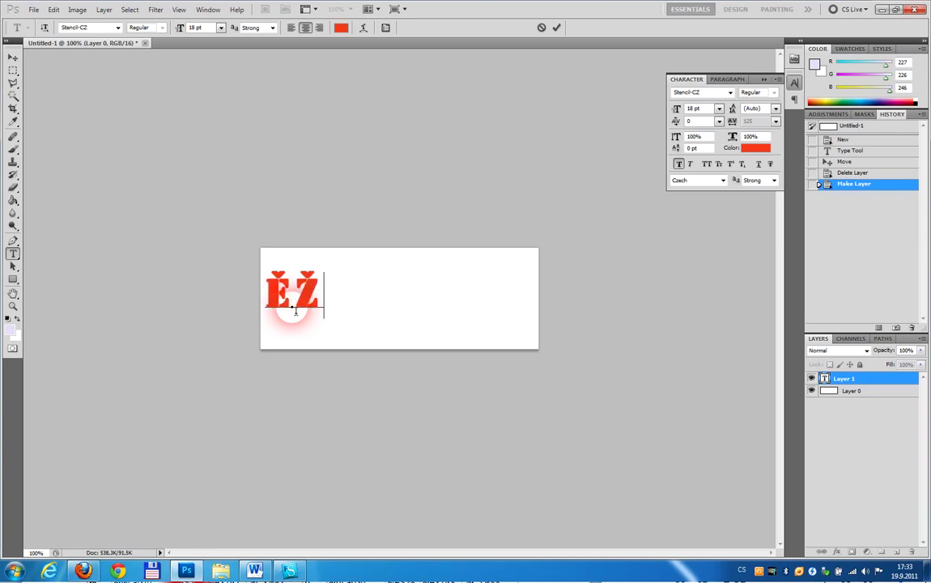
pyautogui.write('Ň')
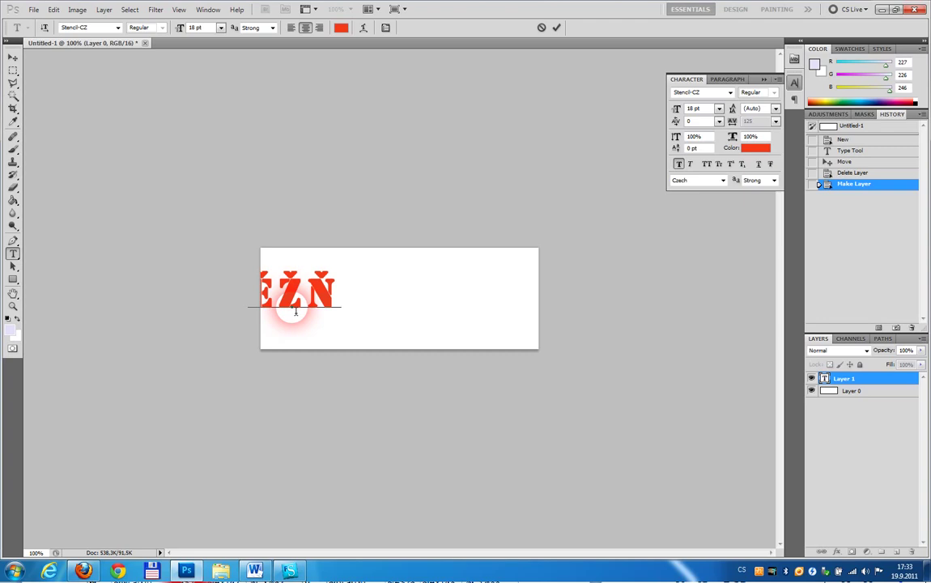
pyautogui.write('Ů')
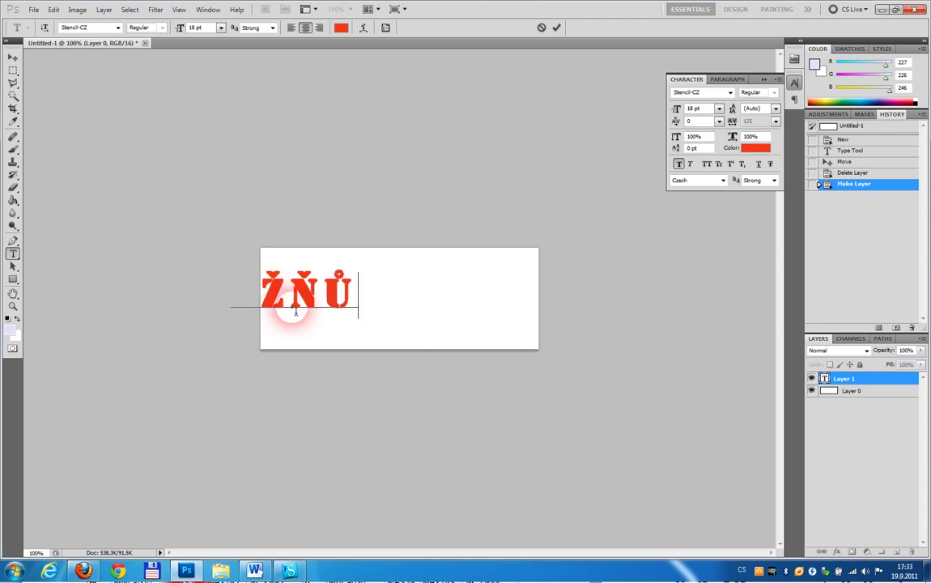
pyautogui.click(556, 28)
pyautogui.press('v')
pyautogui.moveTo(301, 322); pyautogui.dragTo(434, 301)
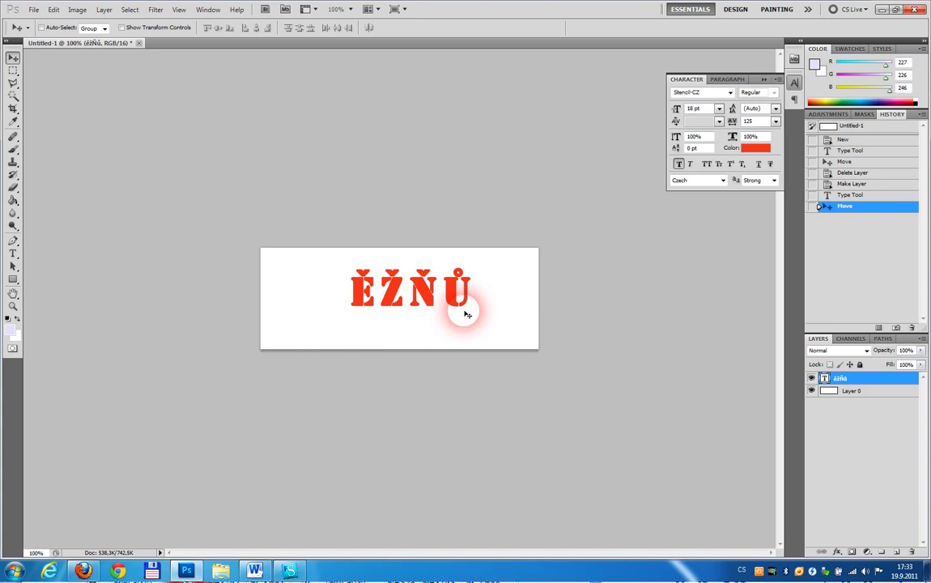
# Step: Apply faux italic to all the characters of the ĚŽŇŮ text
pyautogui.press('t')
pyautogui.moveTo(351, 280); pyautogui.dragTo(501, 290)
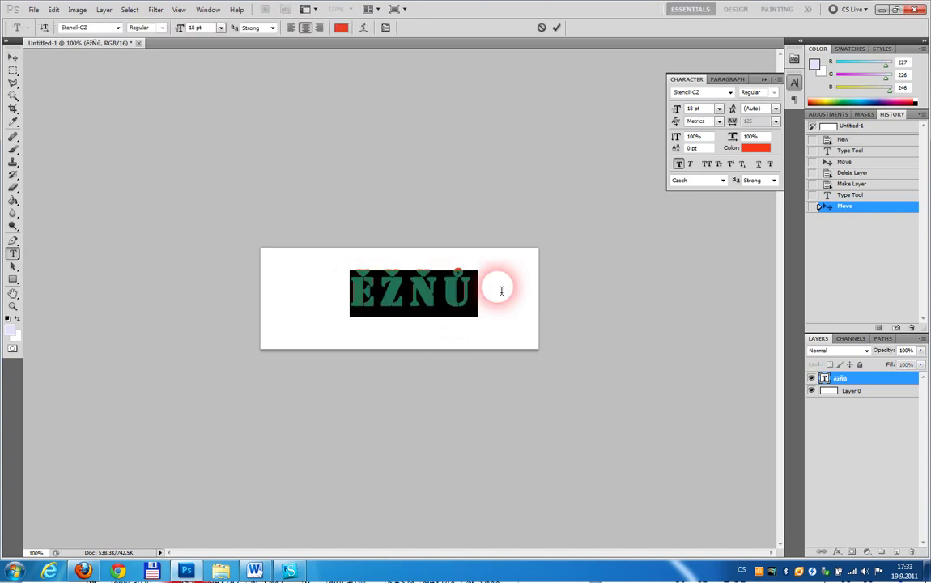
pyautogui.click(693, 165)
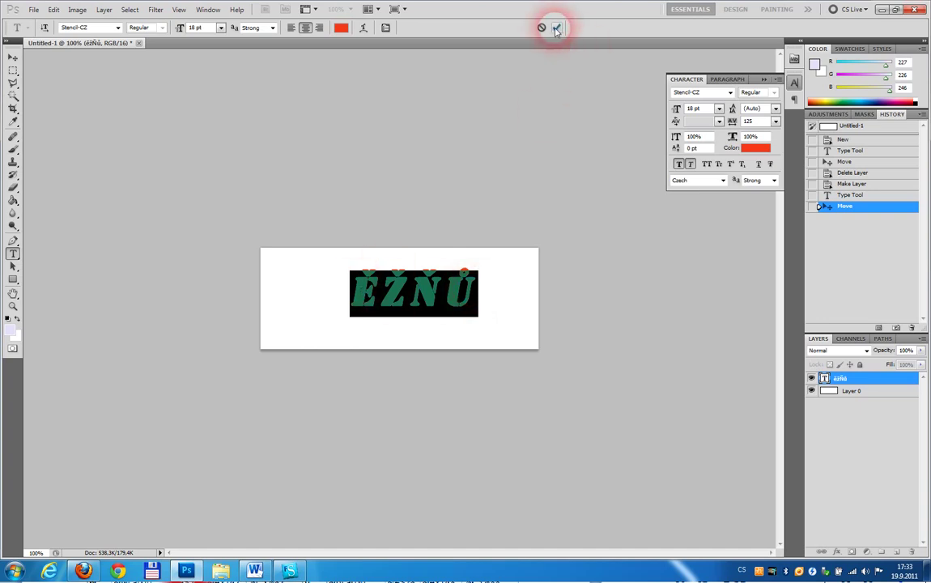
# Step: Select the whole italic ĚŽŇŮ text again for editing
pyautogui.click(436, 288)
pyautogui.moveTo(476, 311); pyautogui.dragTo(338, 285)
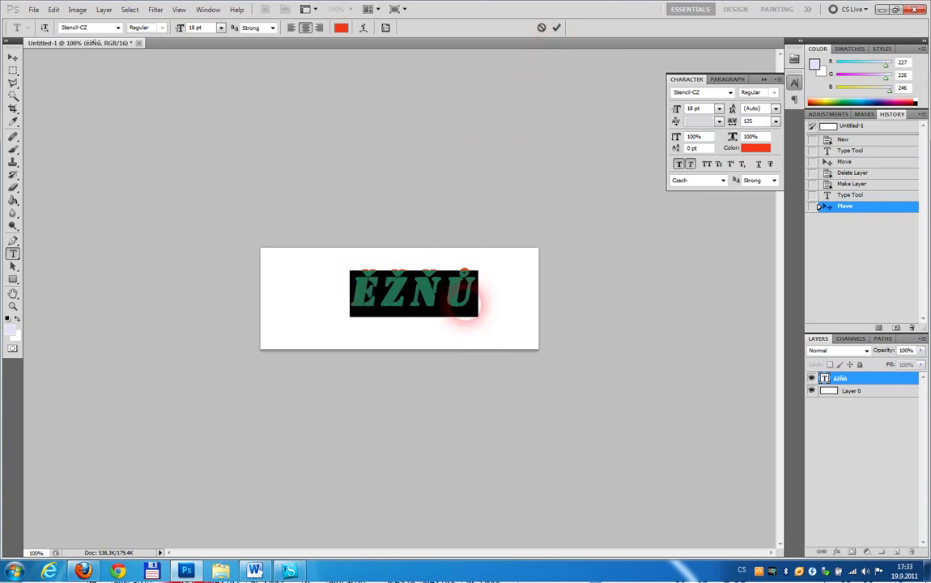